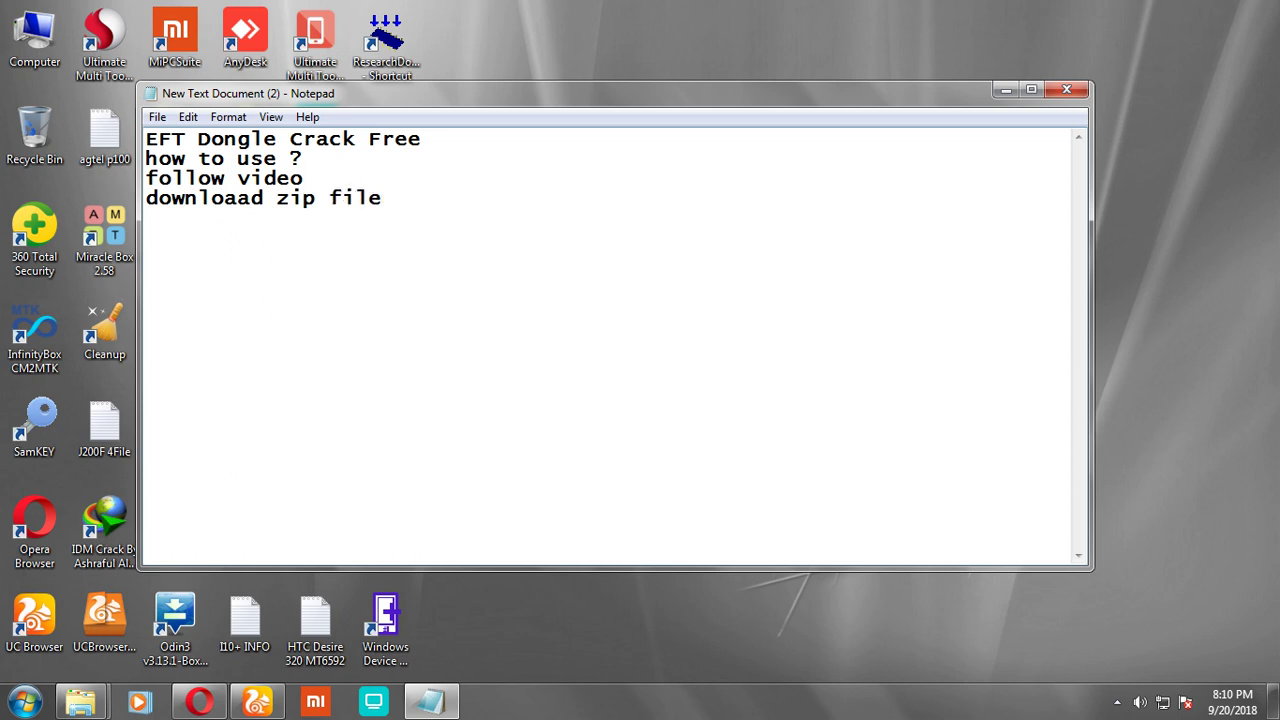
text(ree from)
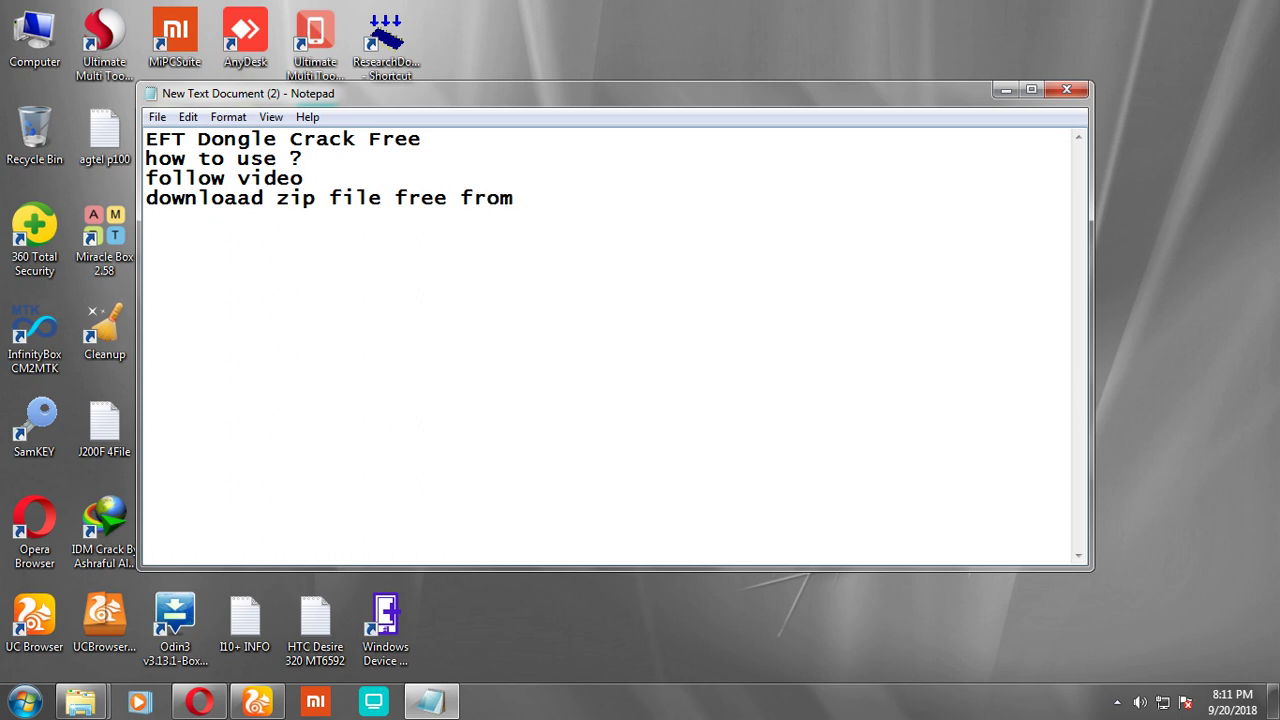
text(tps://symphonyfirmware.bl)
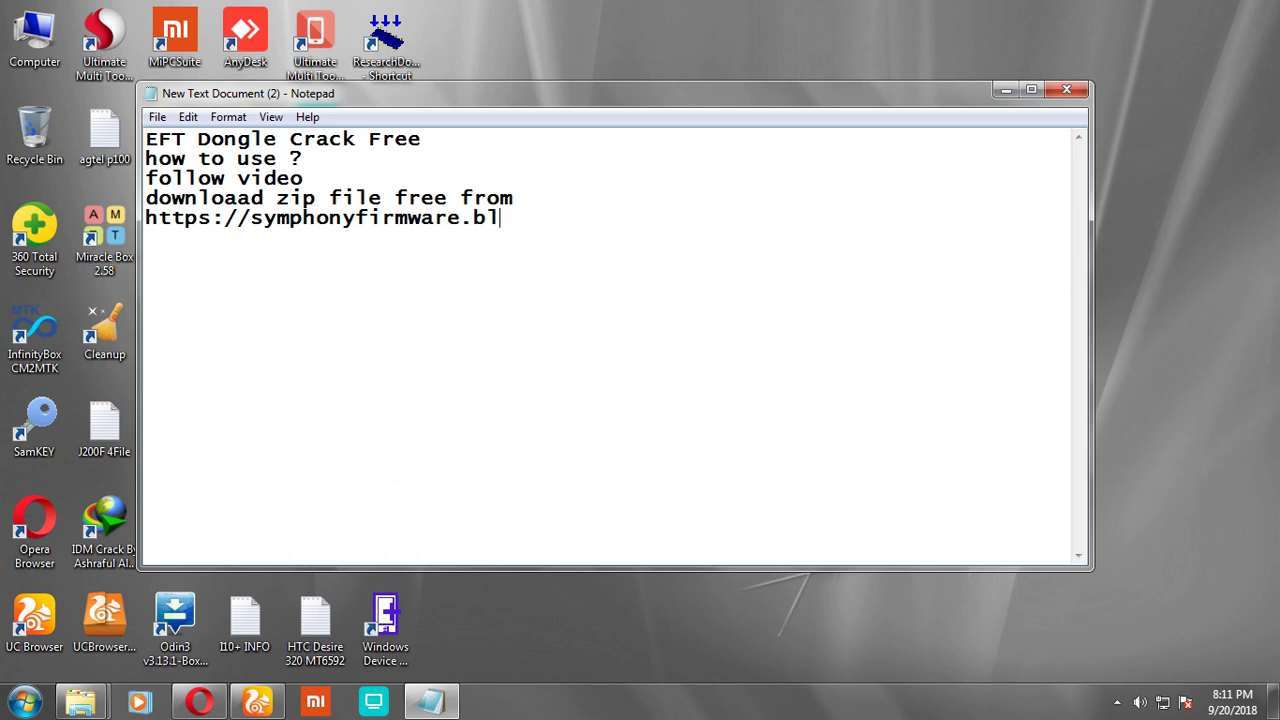
text(spot.com)
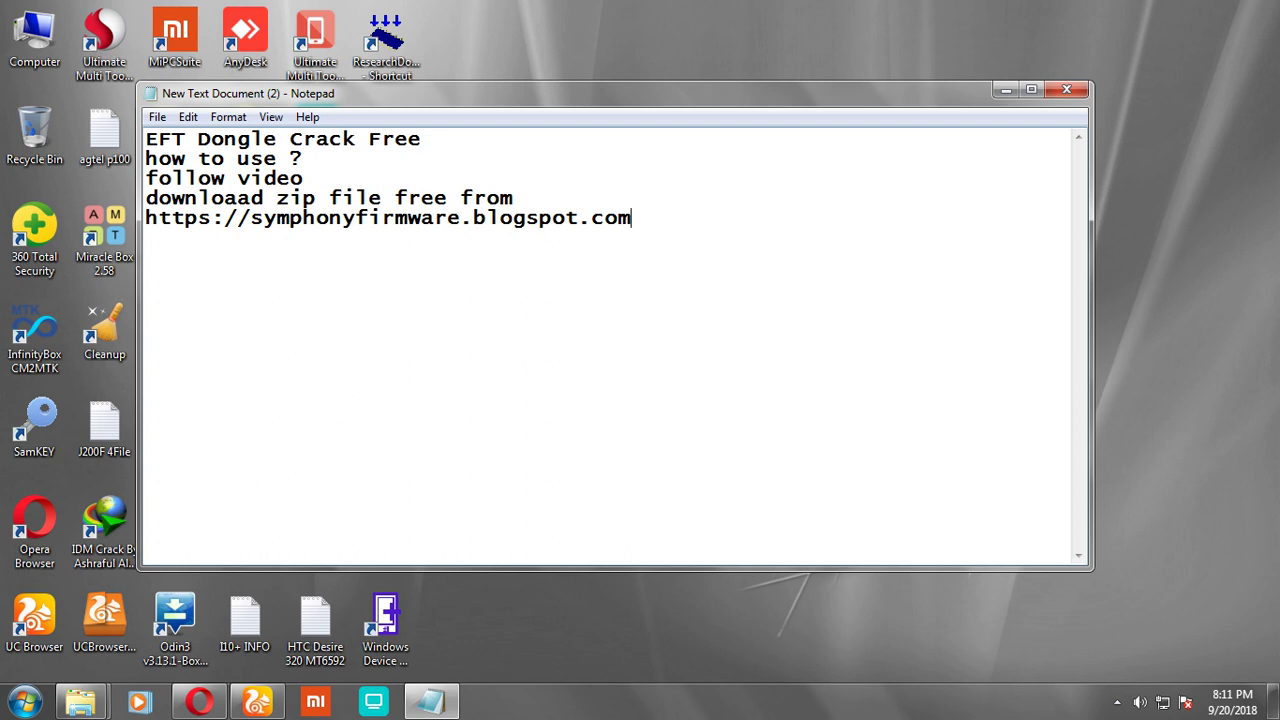
key(Return)
text(and unzip)
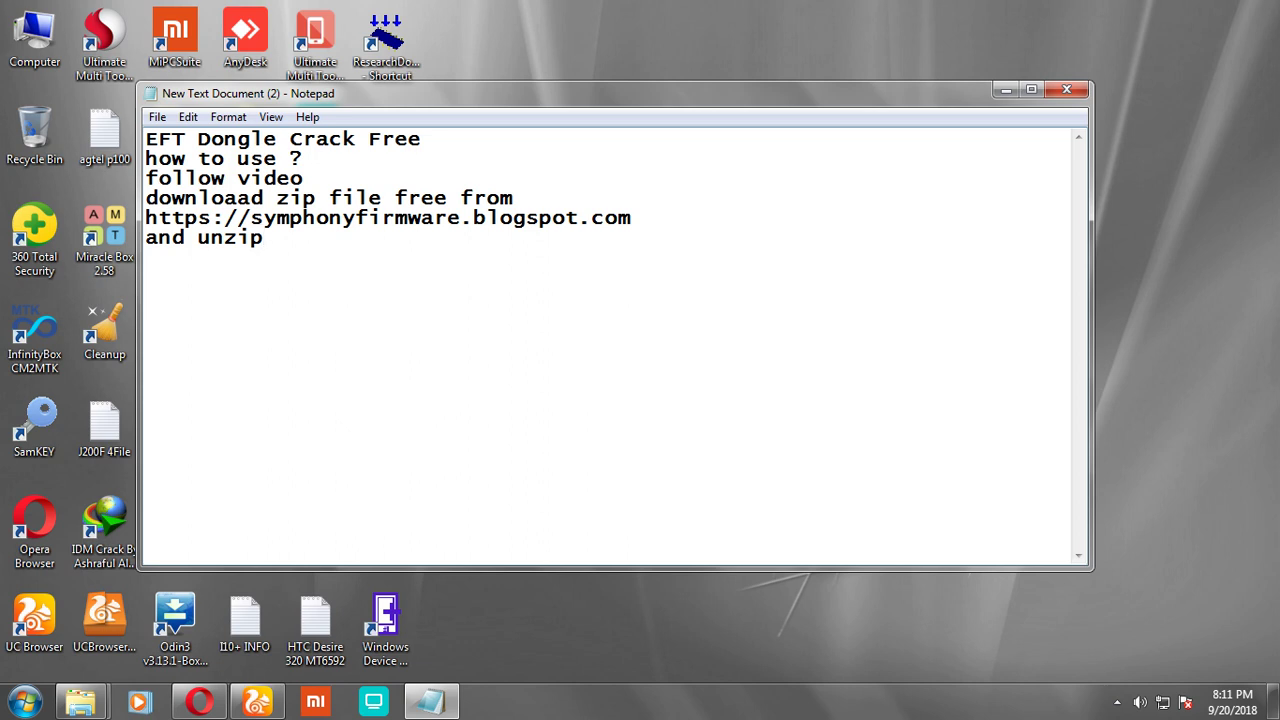
text(file)
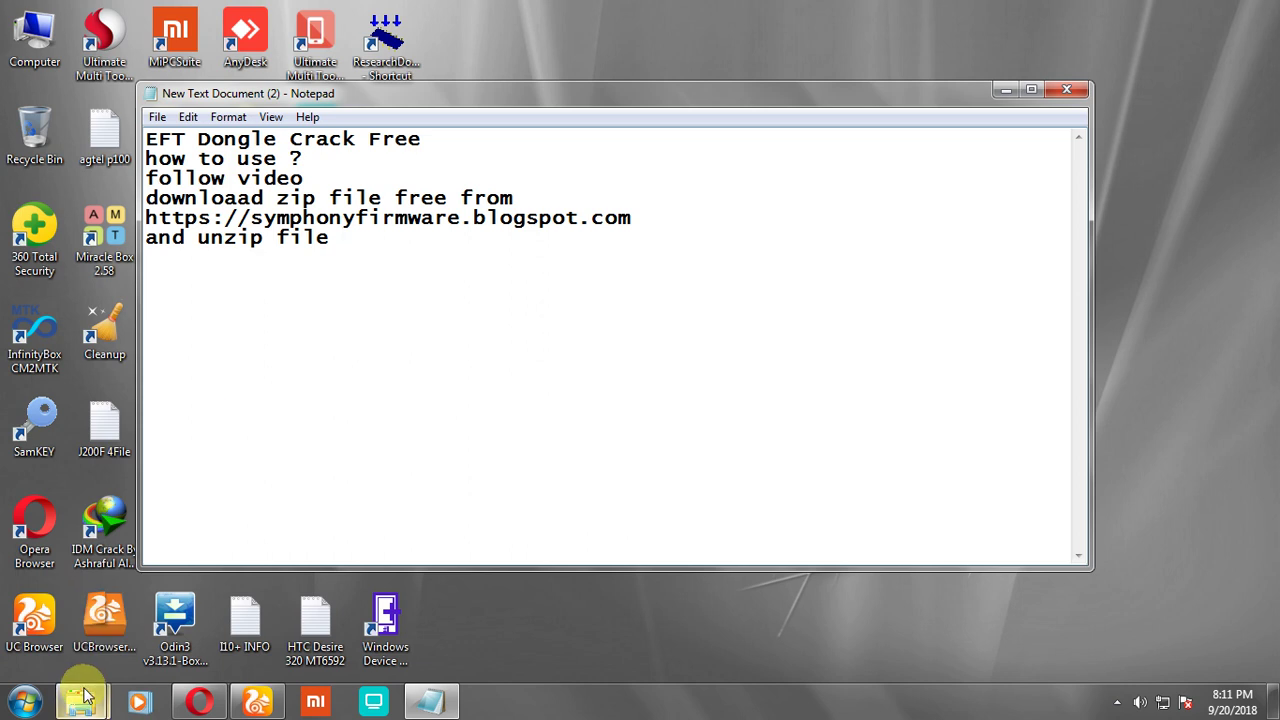
Step: Switch to the EFT folder in Windows Explorer and extract the EFT Dongle v1.4.0 Cracked archive into its own folder
mouse_move(84, 700)
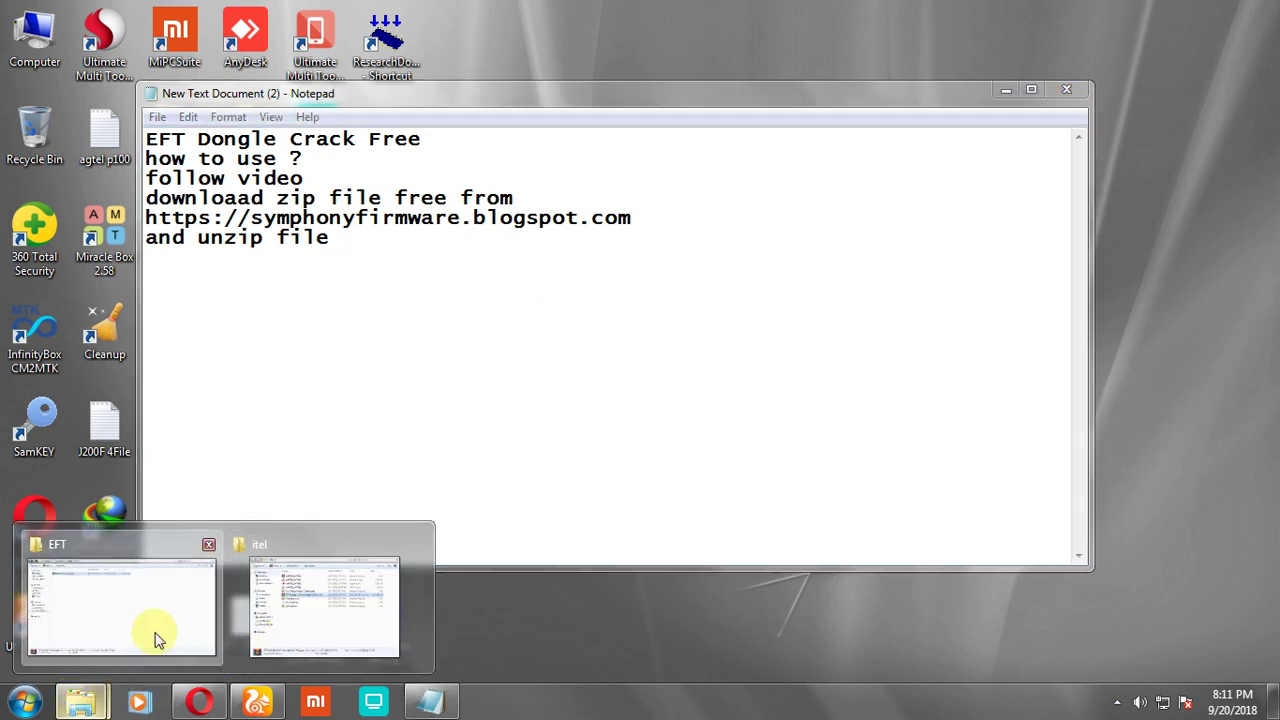
click(157, 634)
right_click(279, 127)
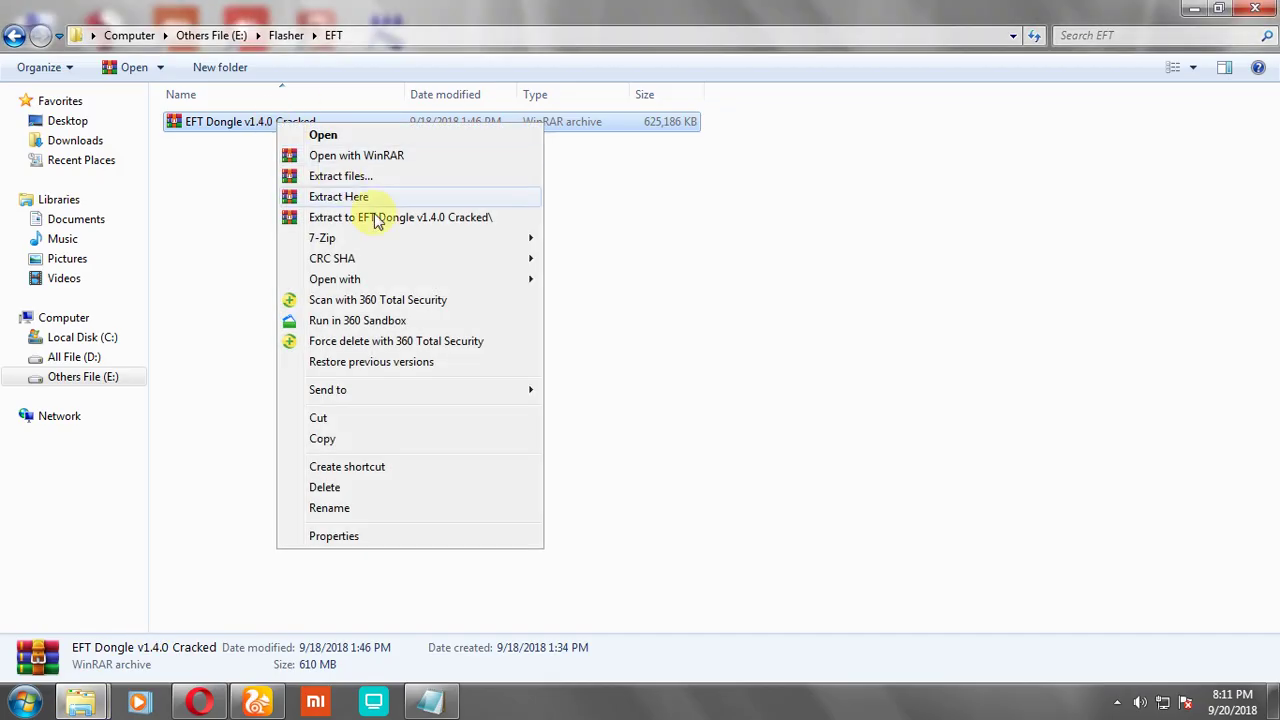
click(380, 220)
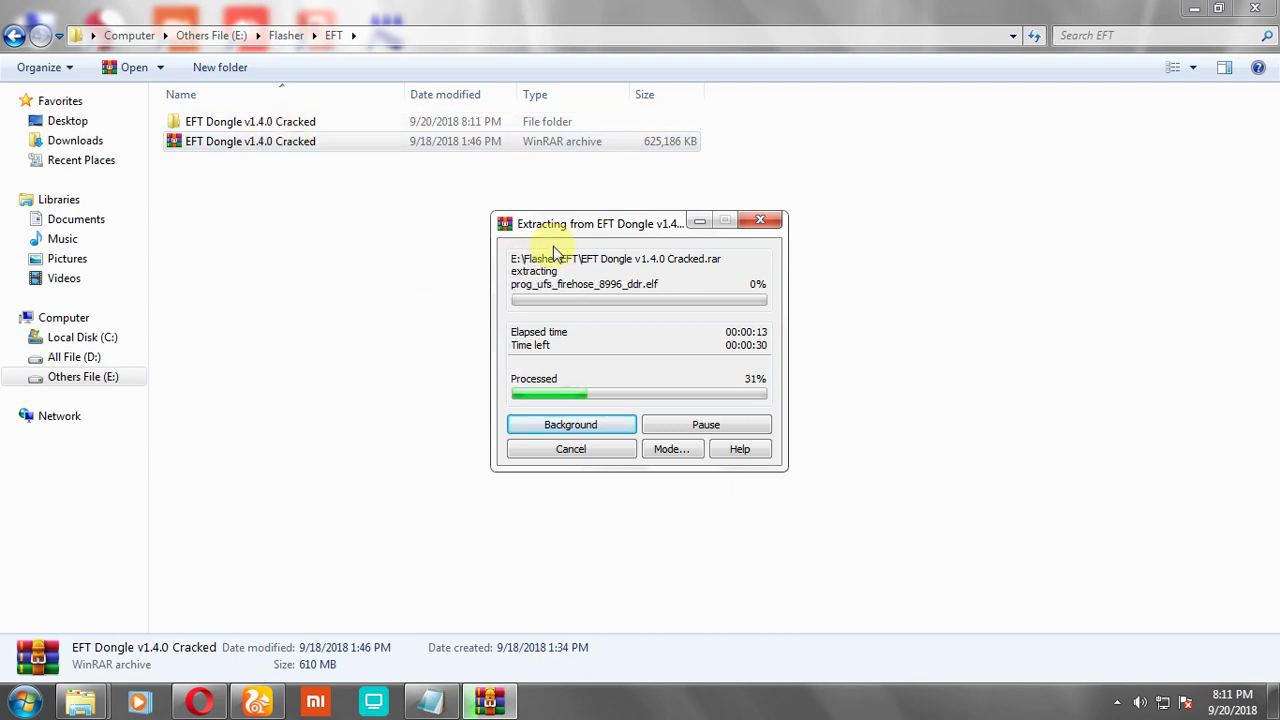
drag(577, 234, 490, 223)
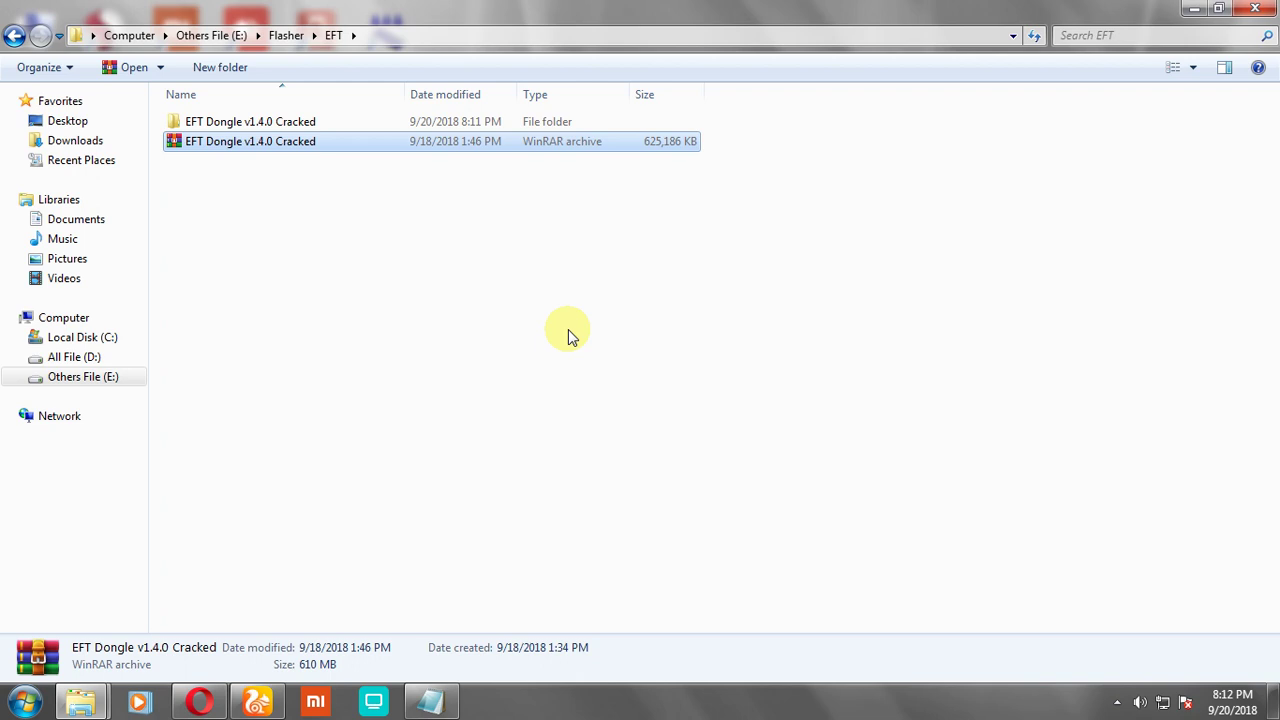
Step: Open the extracted EFT Dongle v1.4.0 Cracked By Daringbaaz folder and run EFT Emulater (Run) as administrator
double_click(252, 122)
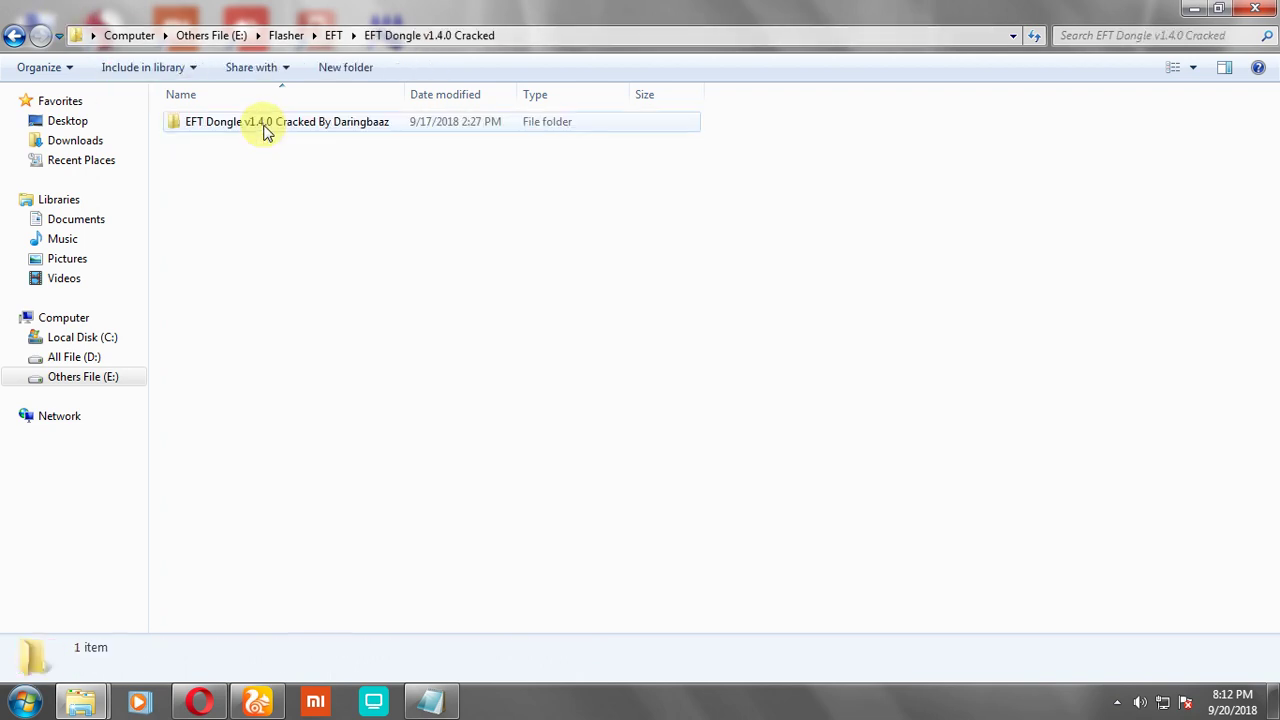
double_click(266, 130)
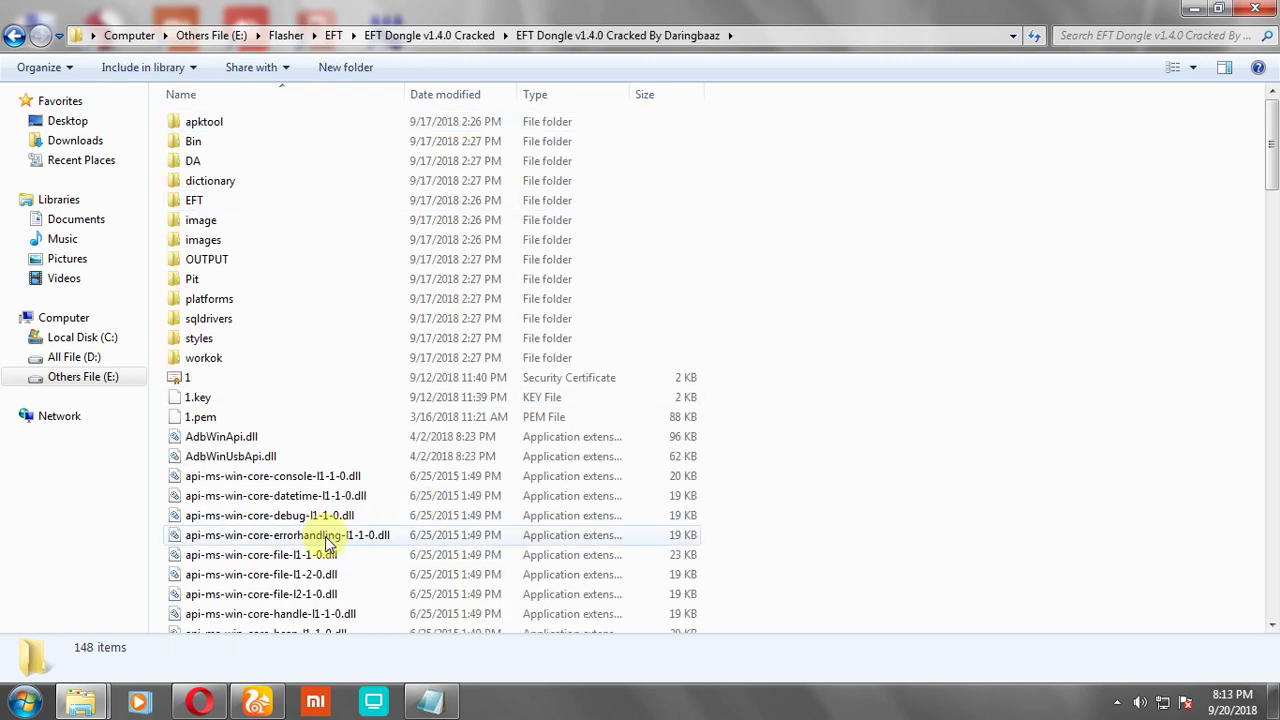
scroll(325, 540, down, 14)
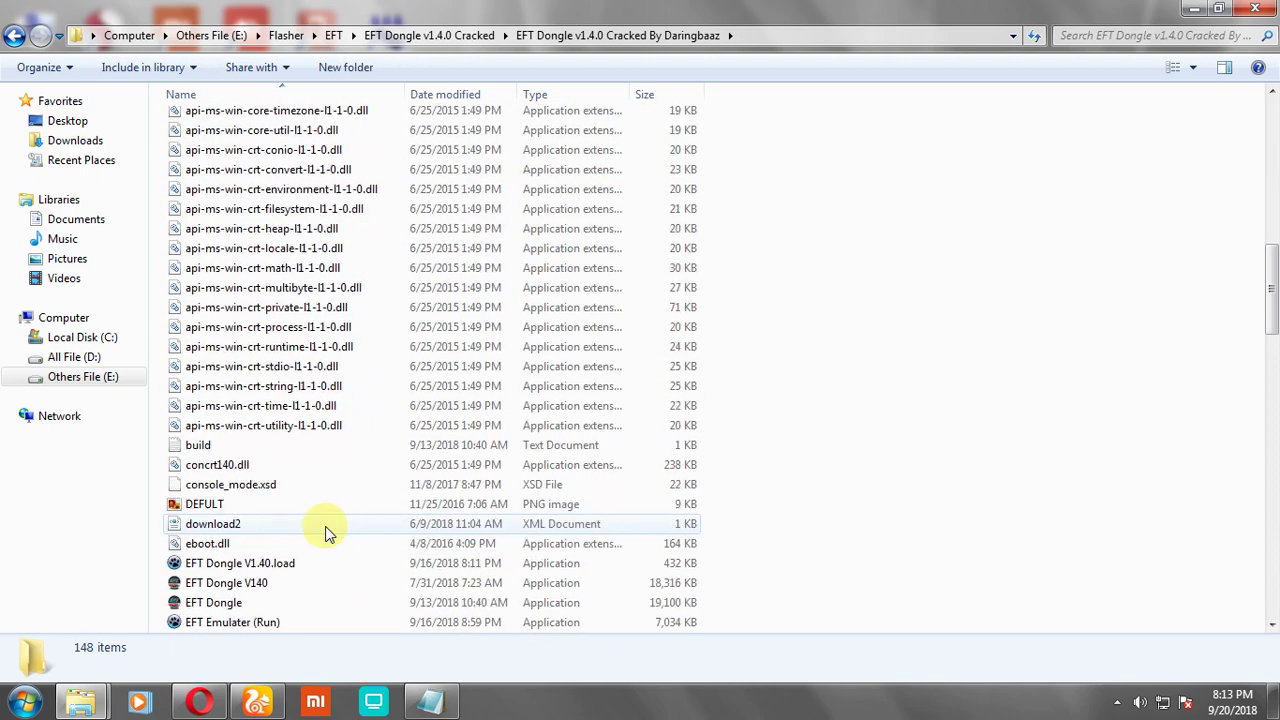
scroll(328, 537, down, 2)
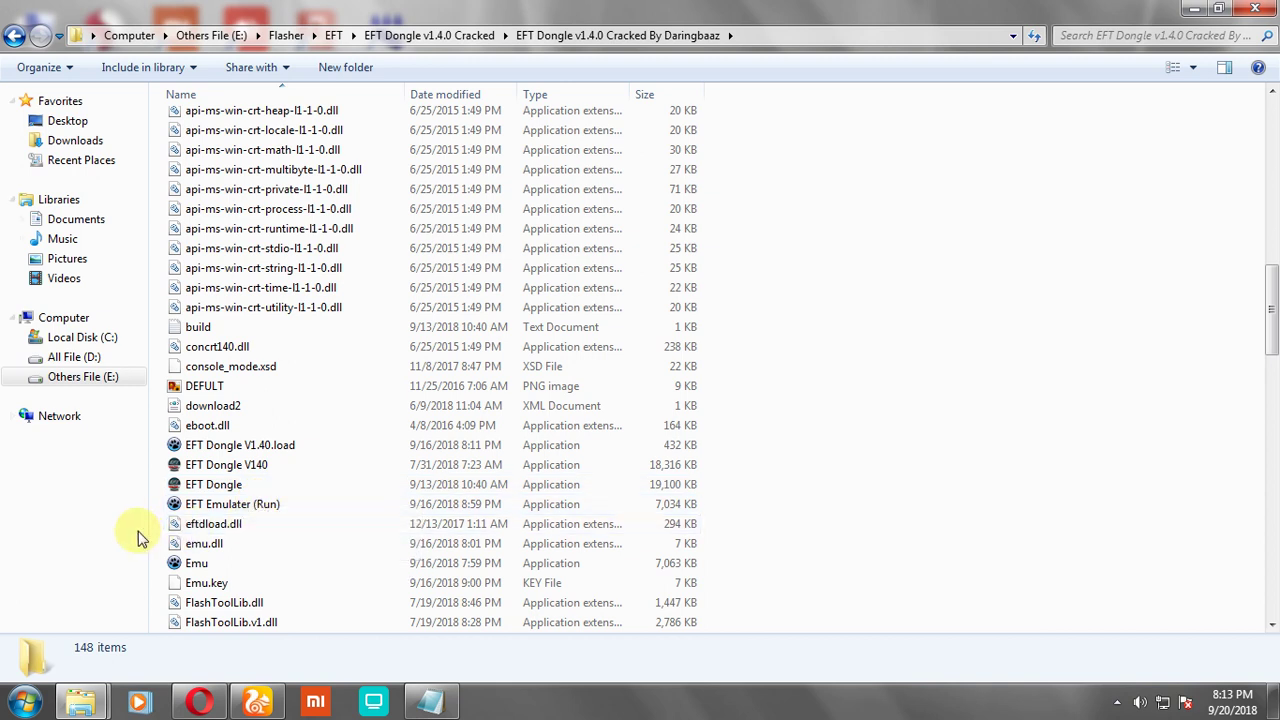
right_click(196, 505)
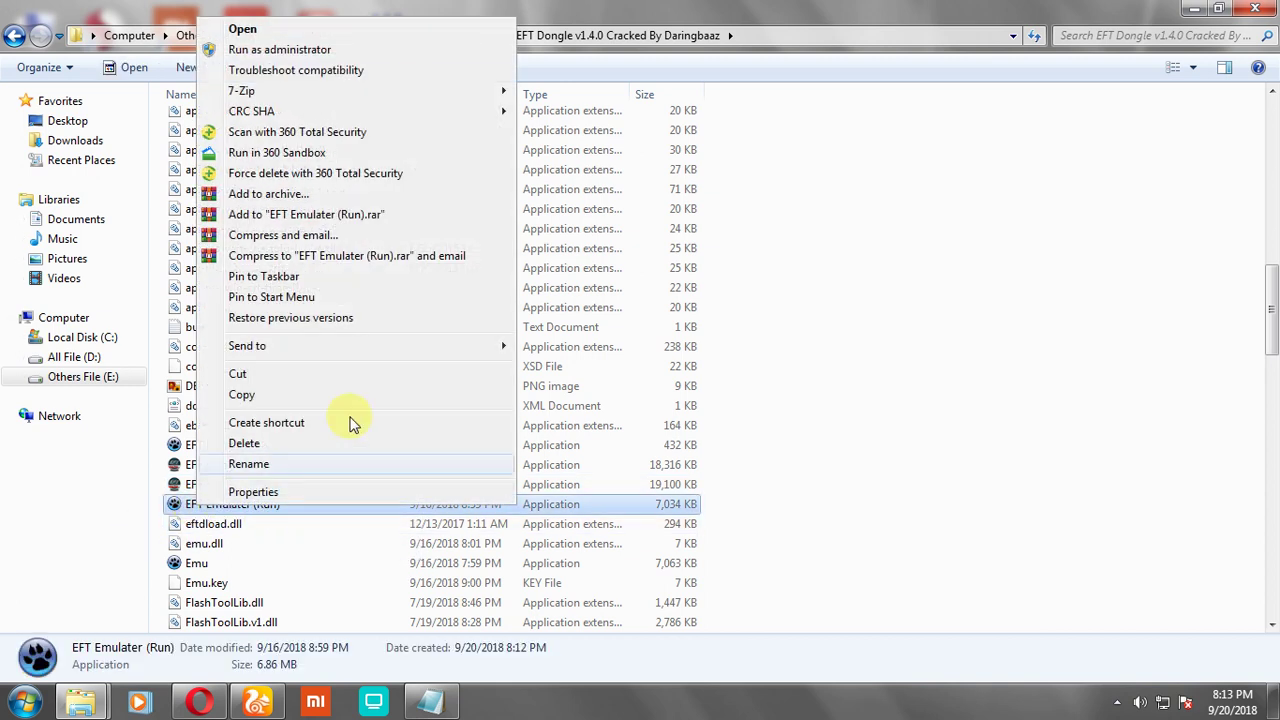
click(290, 50)
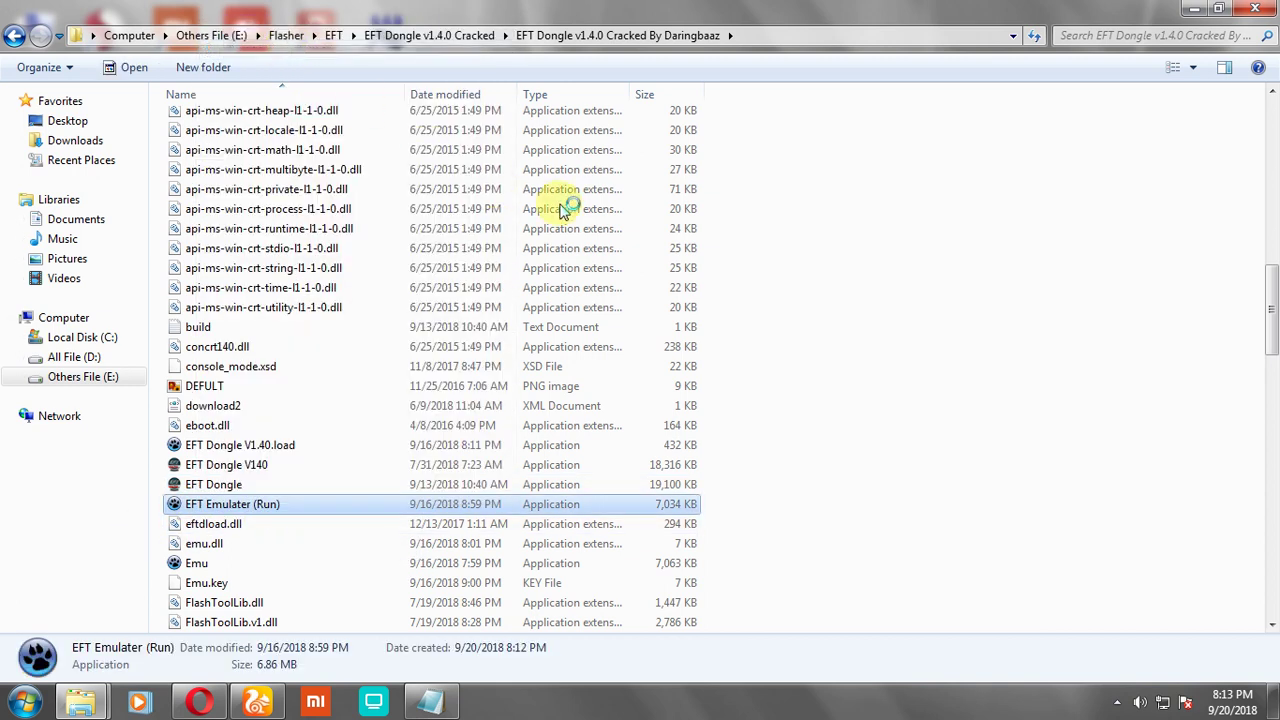
Step: Allow all of the emulator's HOSTS file modifications in the 360 Total Security alert
scroll(580, 350, down, 1)
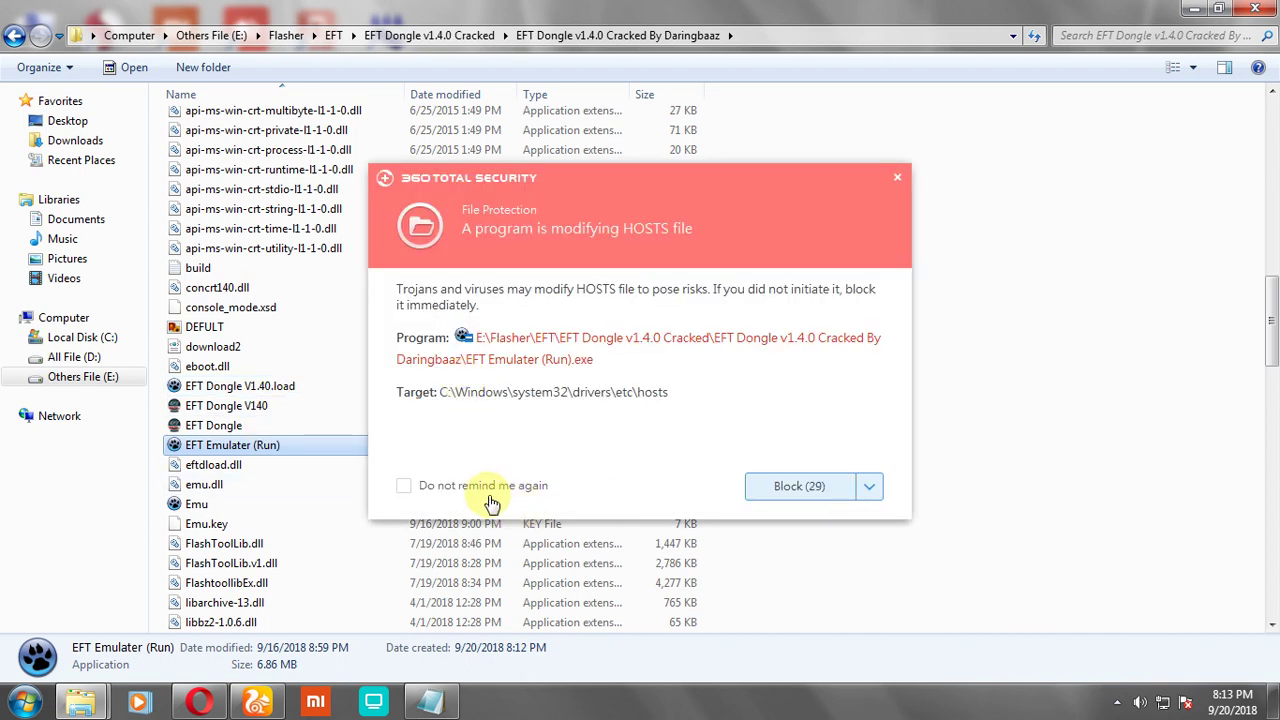
click(867, 490)
click(867, 490)
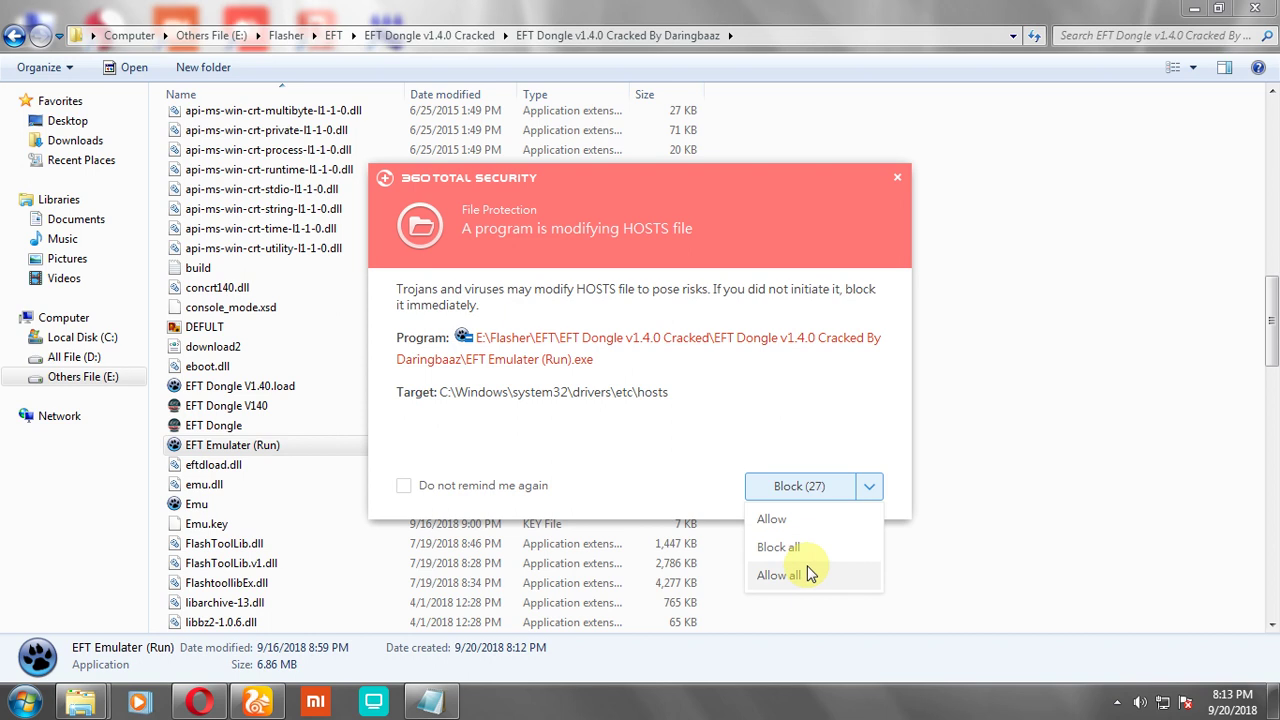
click(809, 574)
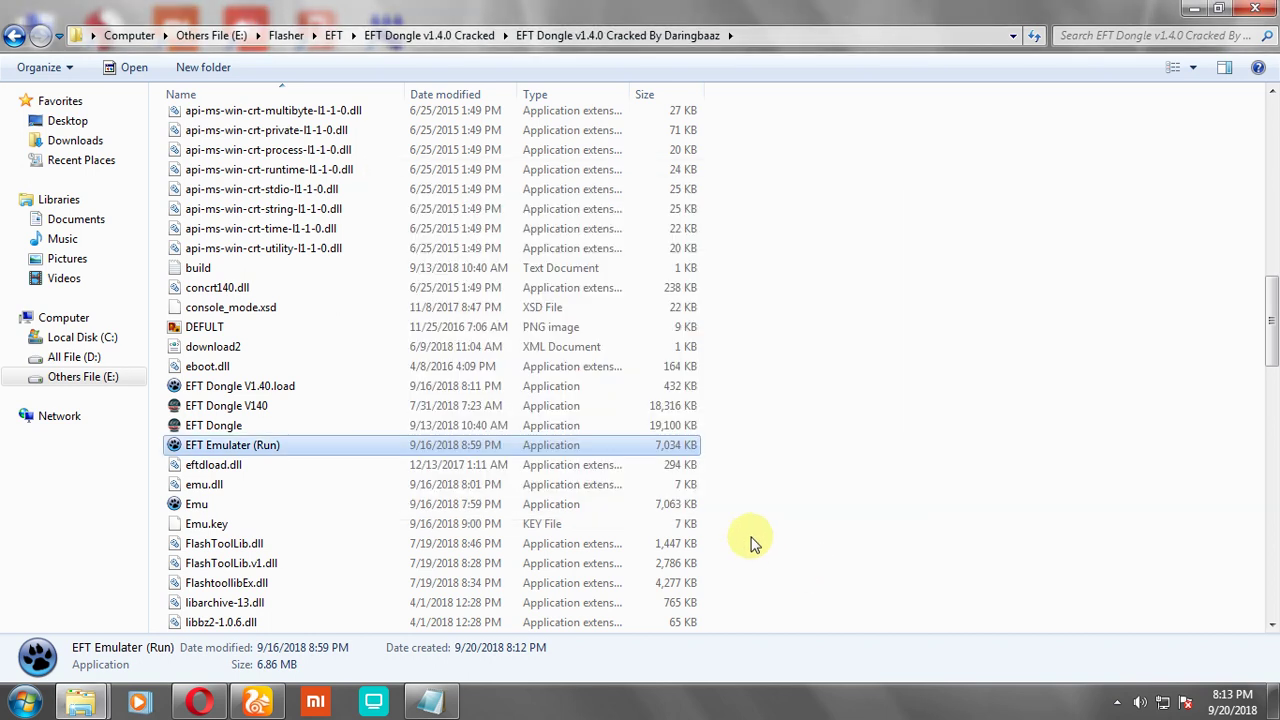
Step: Start the emulator in the EFT Emulator window and allow it through Windows Firewall on private networks
right_click(256, 390)
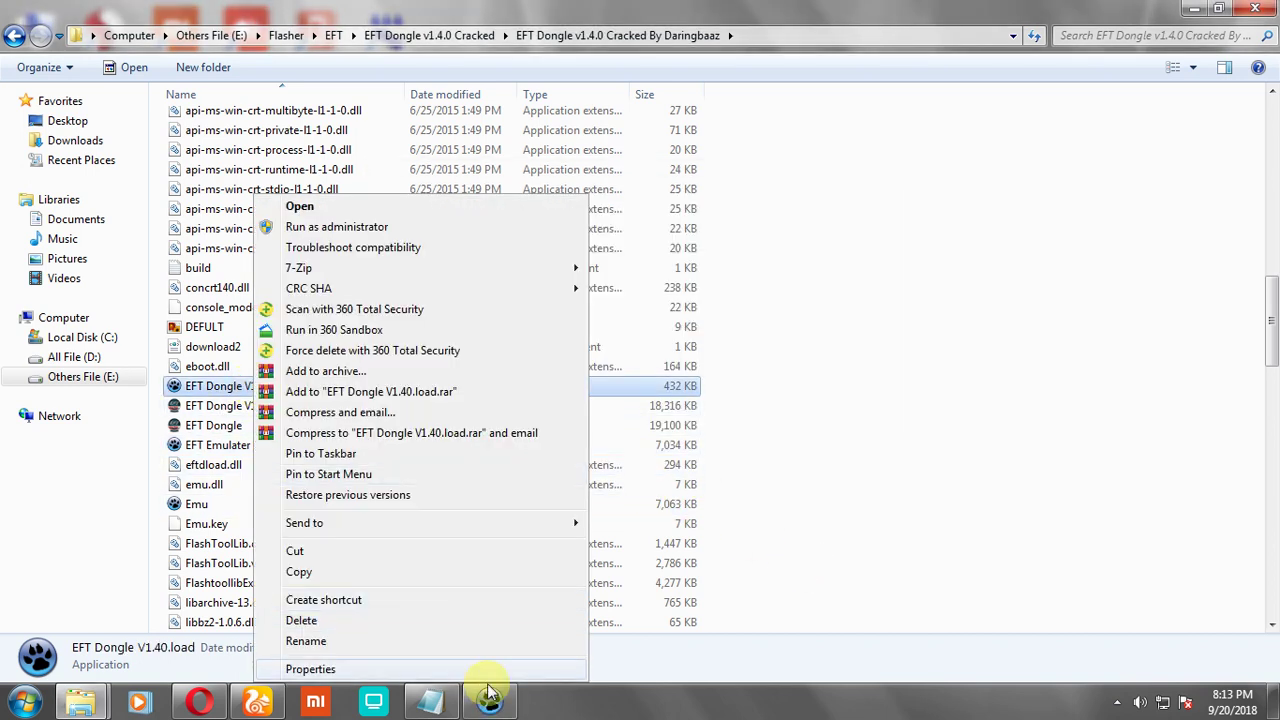
click(489, 700)
click(752, 252)
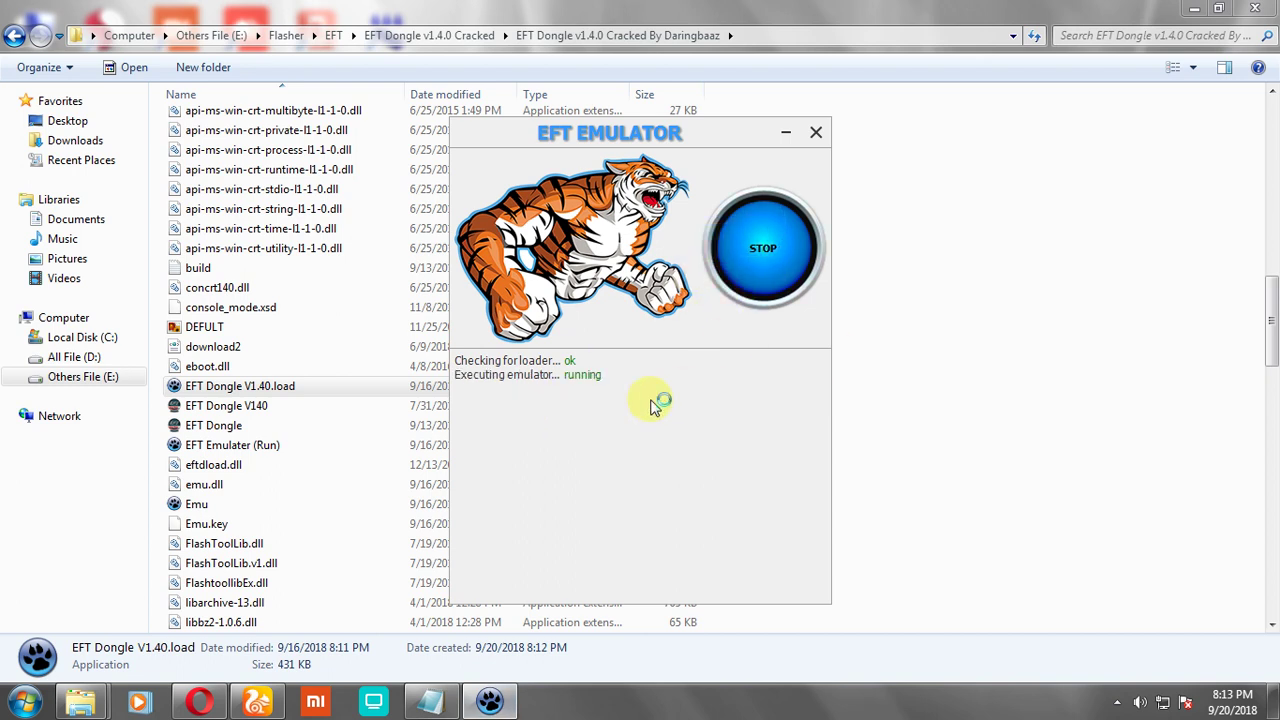
click(742, 516)
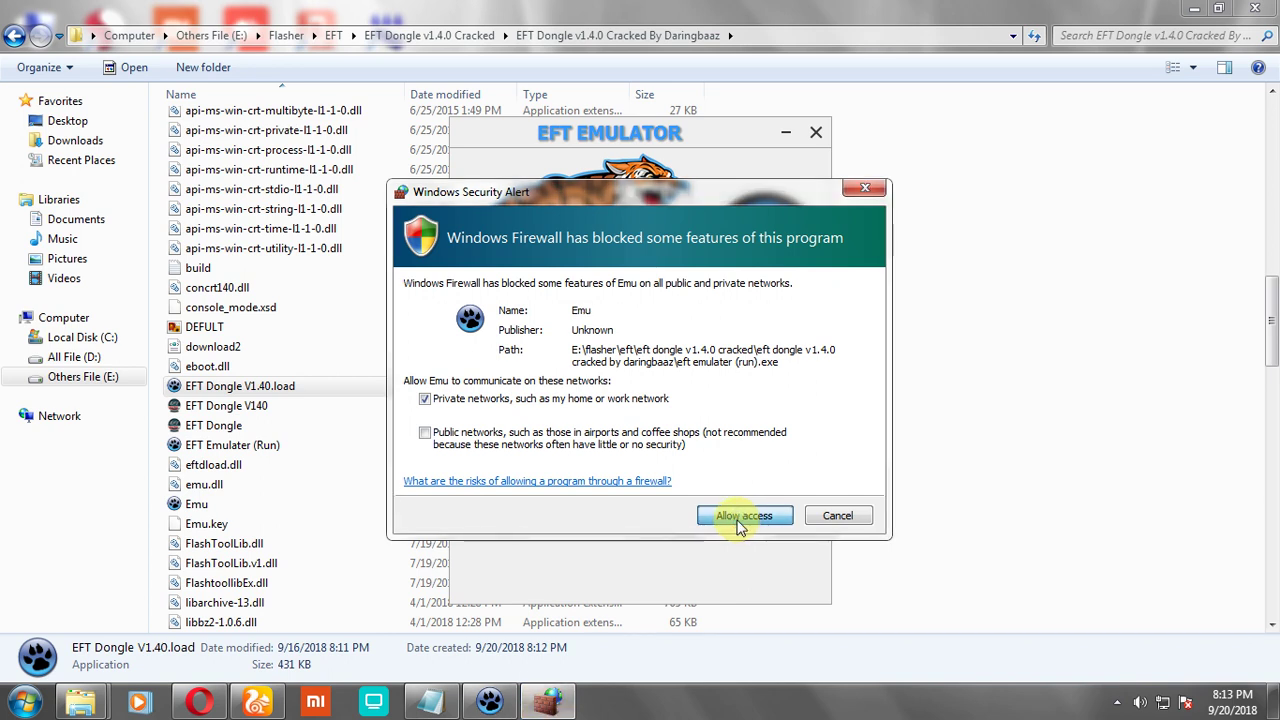
Step: Try to run EFT Dongle V1.40.load as administrator, add it to the 360 Total Security whitelist, and close the error and settings windows
right_click(244, 386)
click(316, 227)
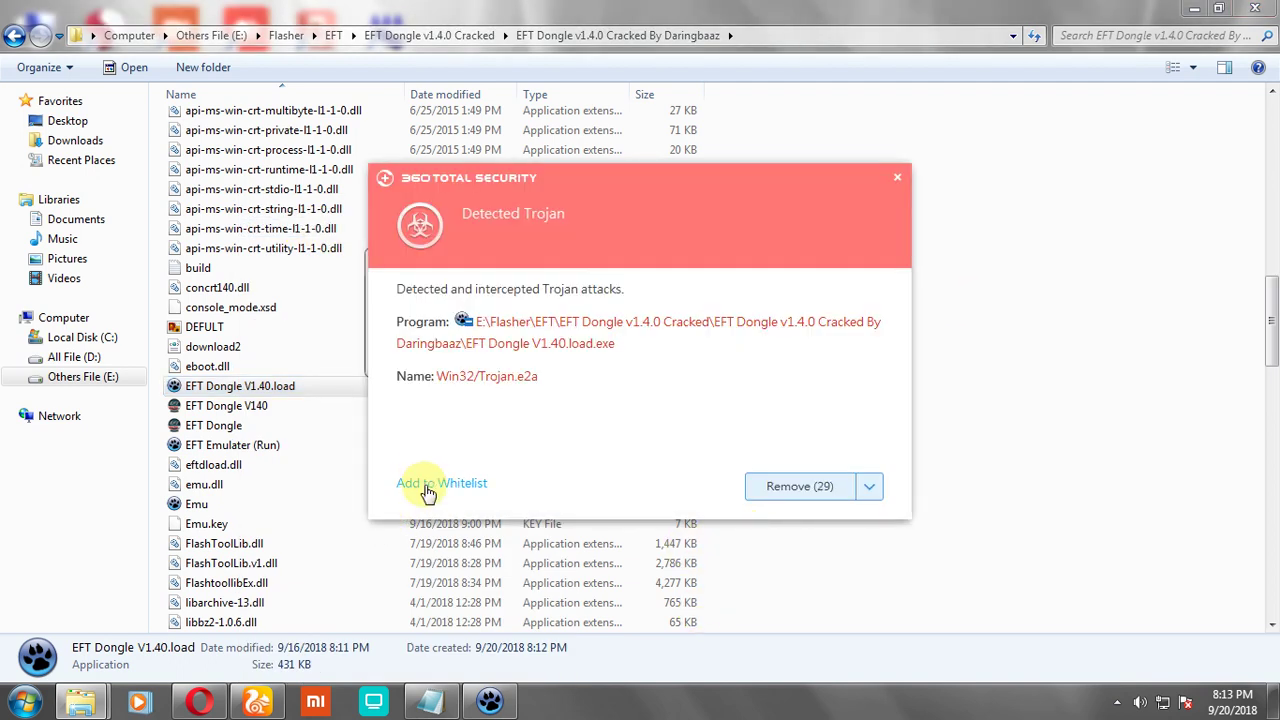
click(459, 485)
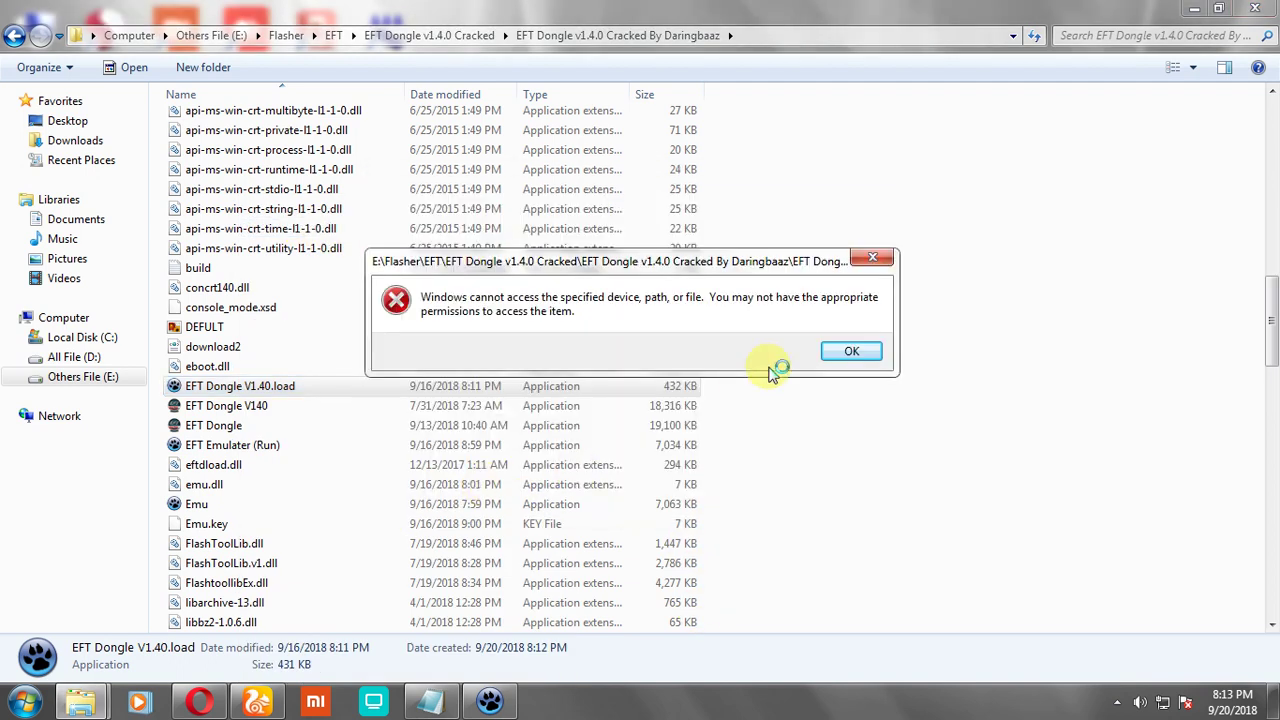
click(884, 261)
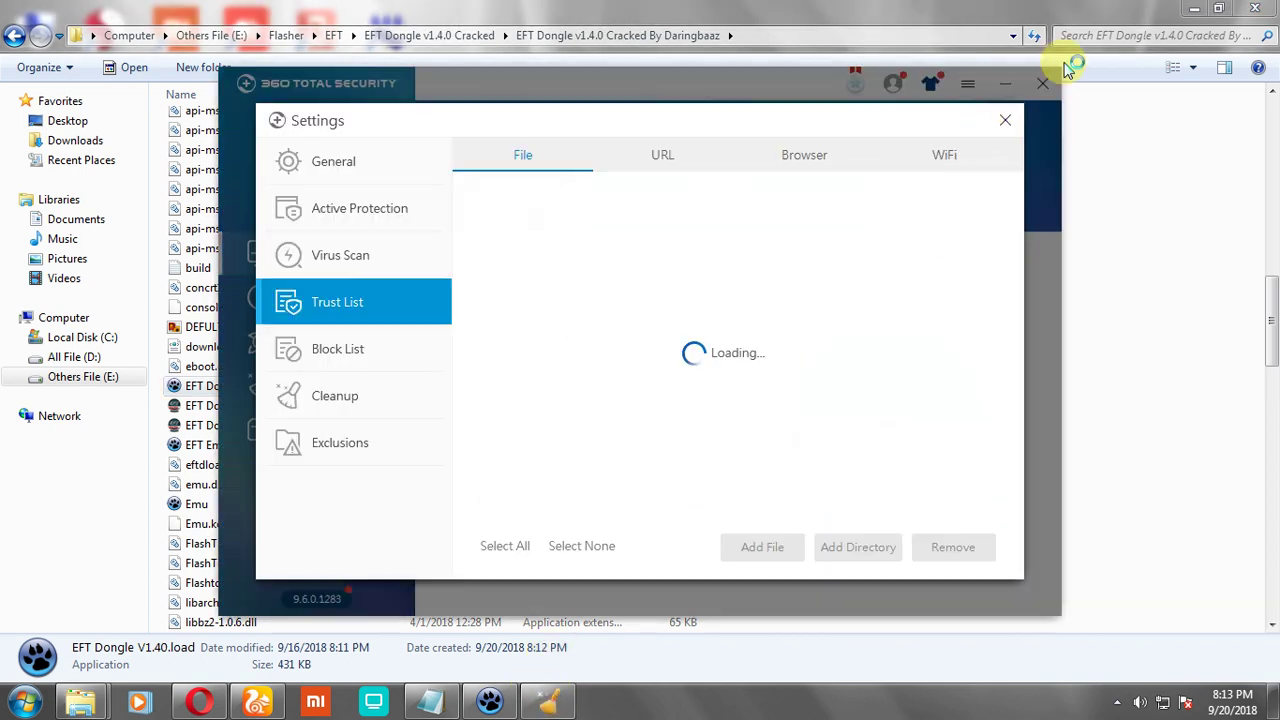
click(1005, 120)
click(1043, 83)
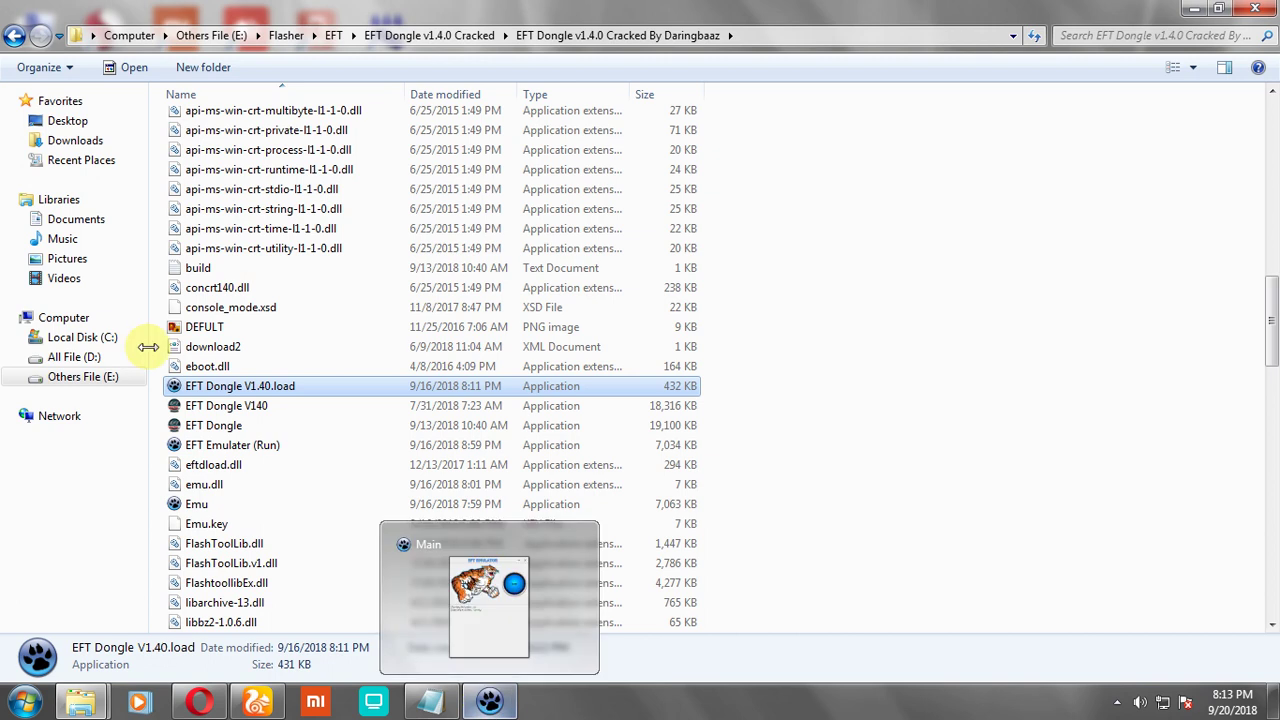
Step: Check the EFT Emulator window and run EFT Dongle V1.40.load as administrator again
click(492, 601)
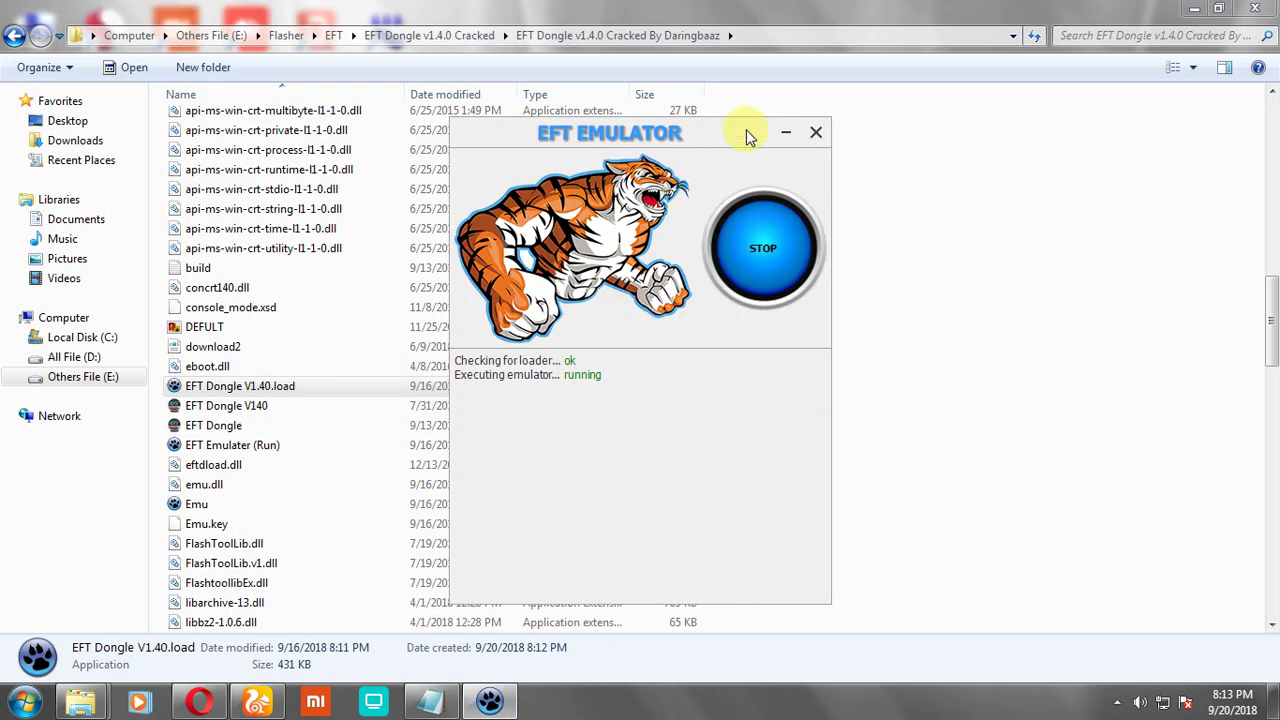
click(786, 131)
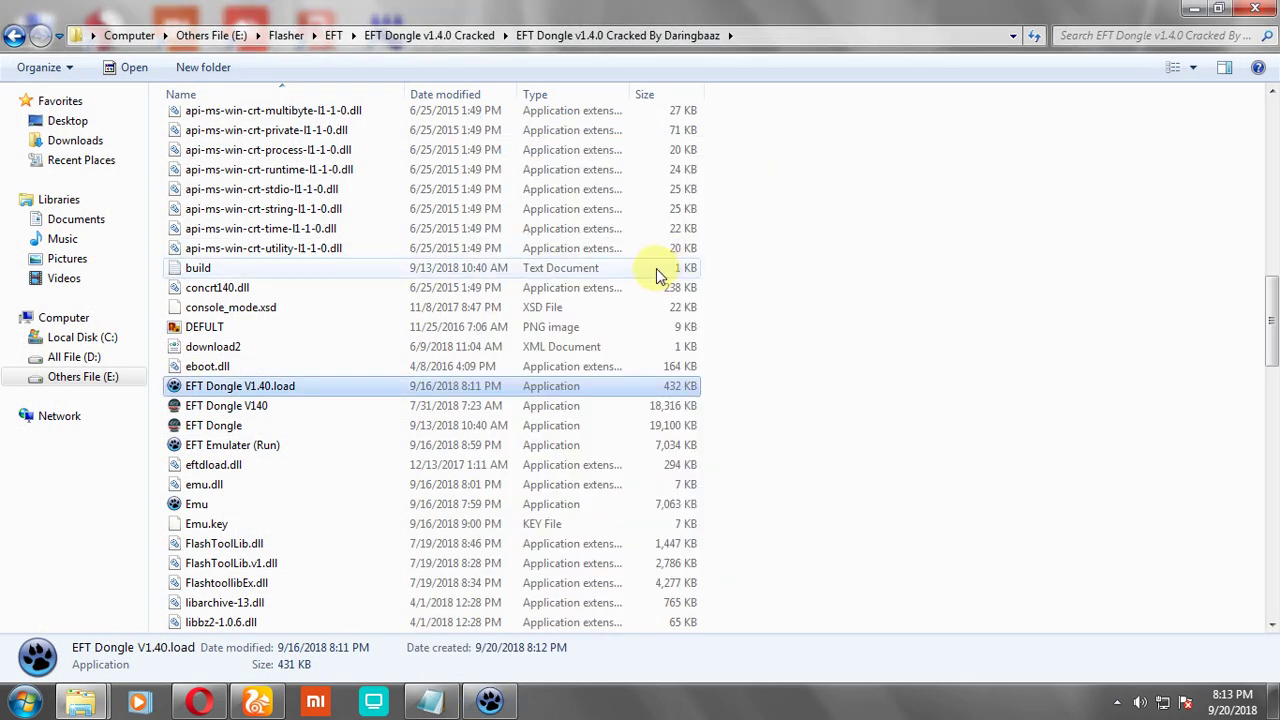
click(489, 701)
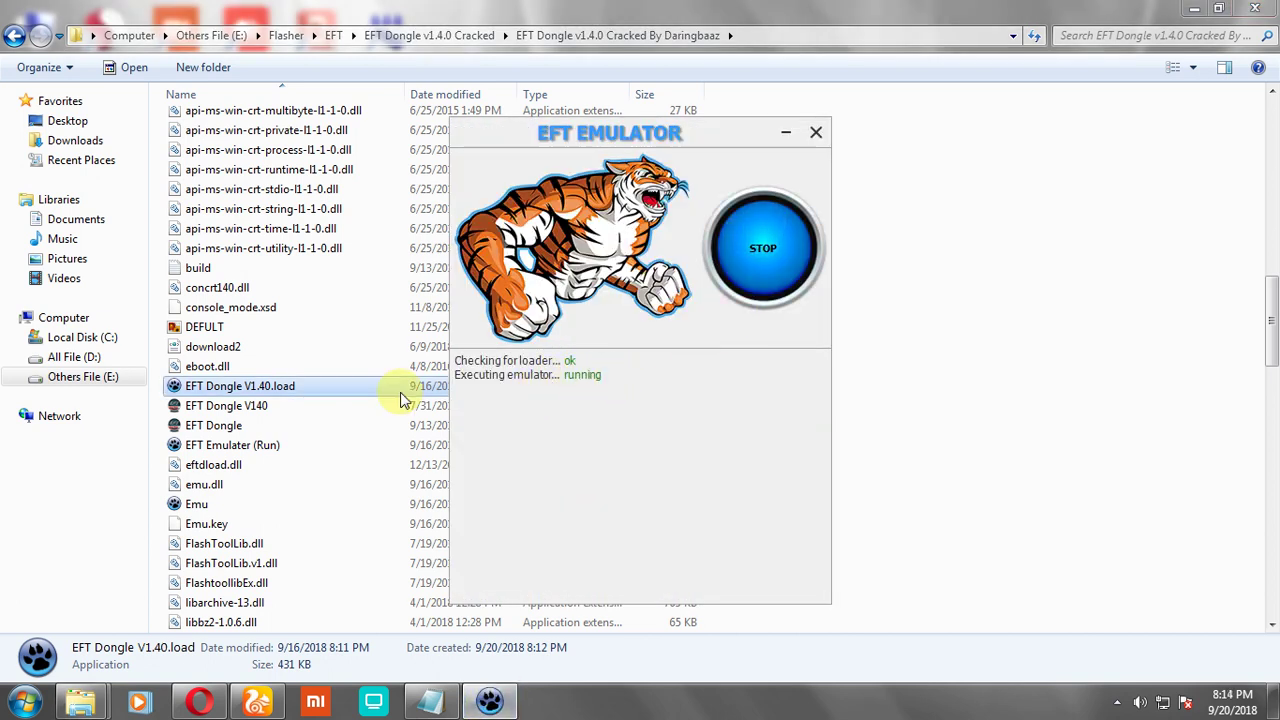
right_click(268, 388)
click(323, 226)
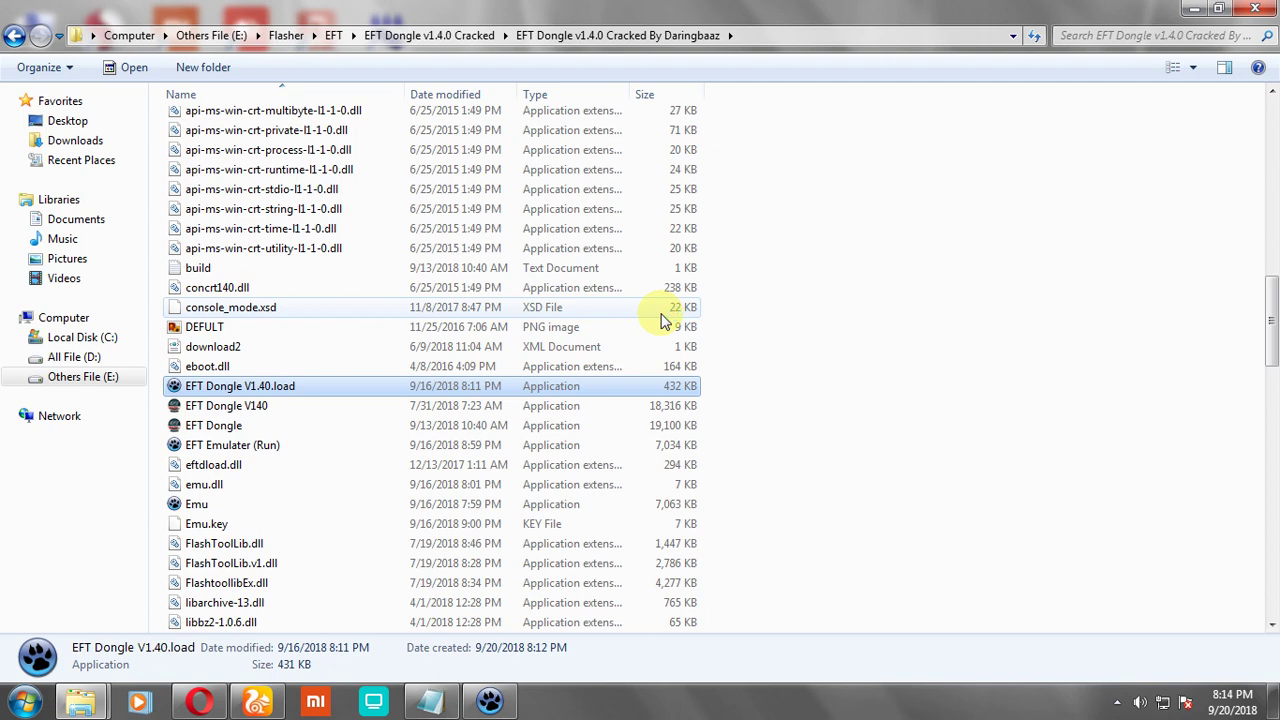
Step: Bring up the EFT Emulator window, move it slightly aside, and minimize the file explorer window
click(500, 707)
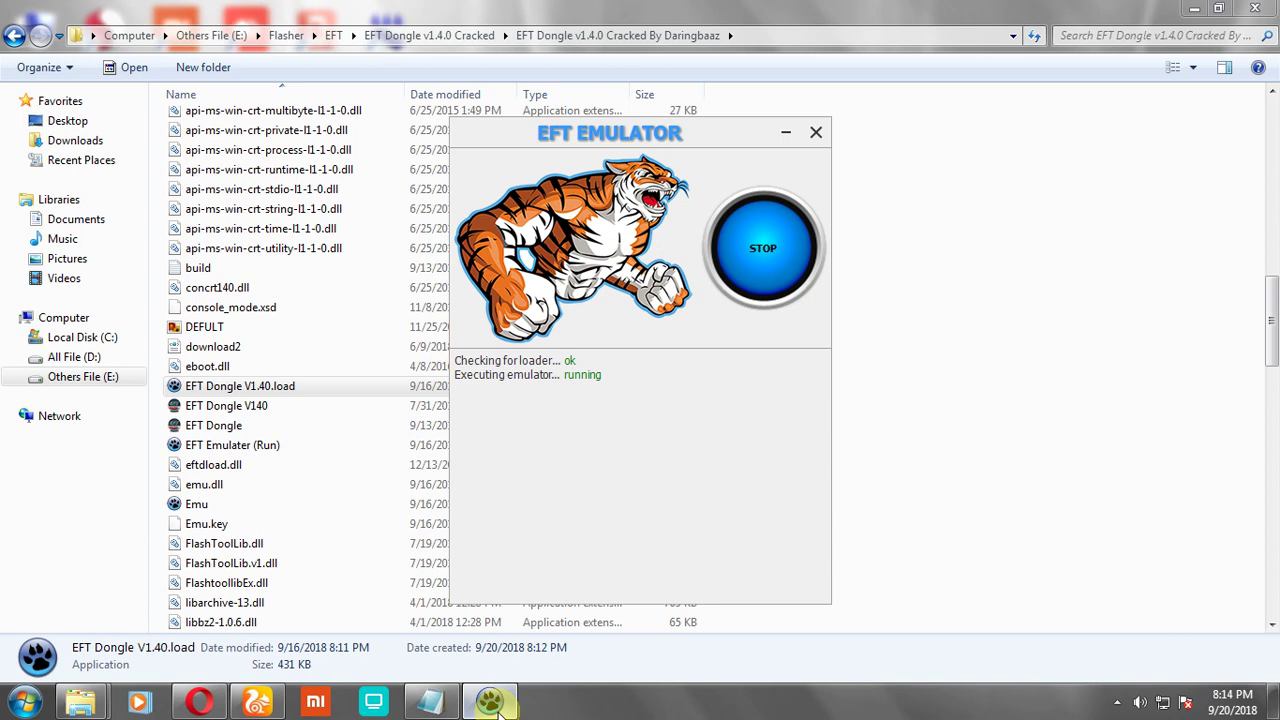
drag(657, 143, 733, 137)
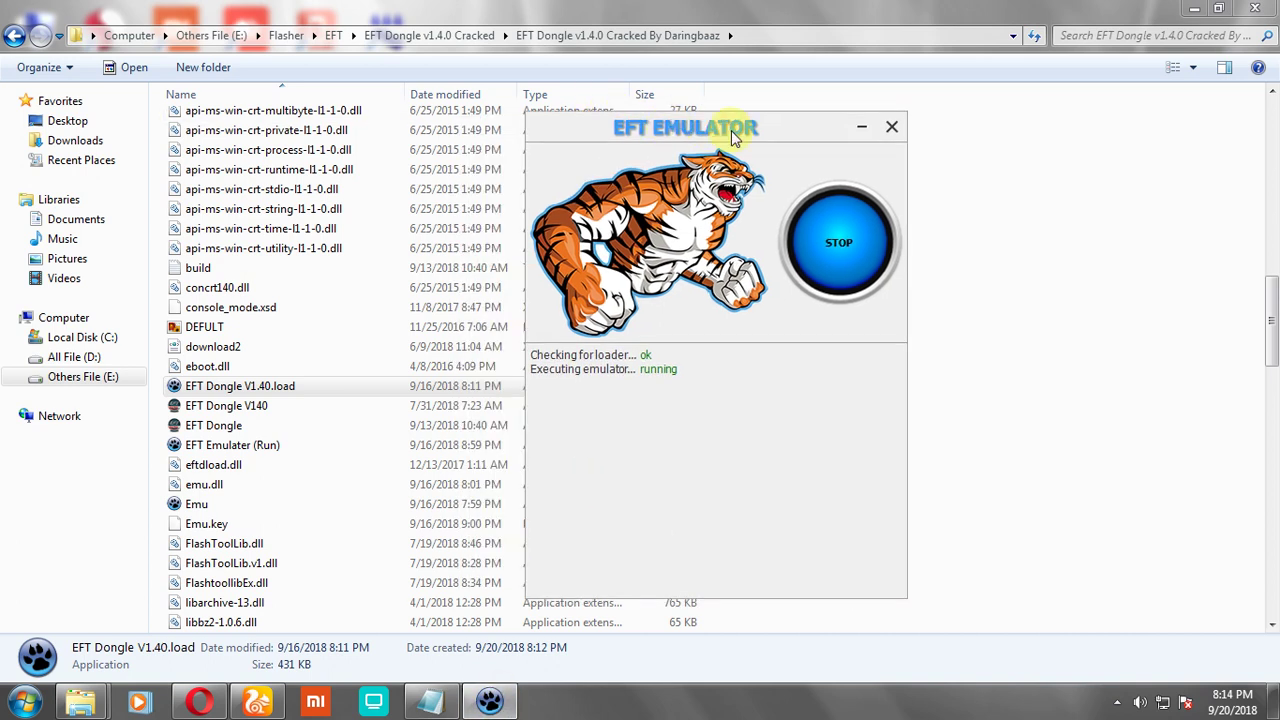
click(1192, 10)
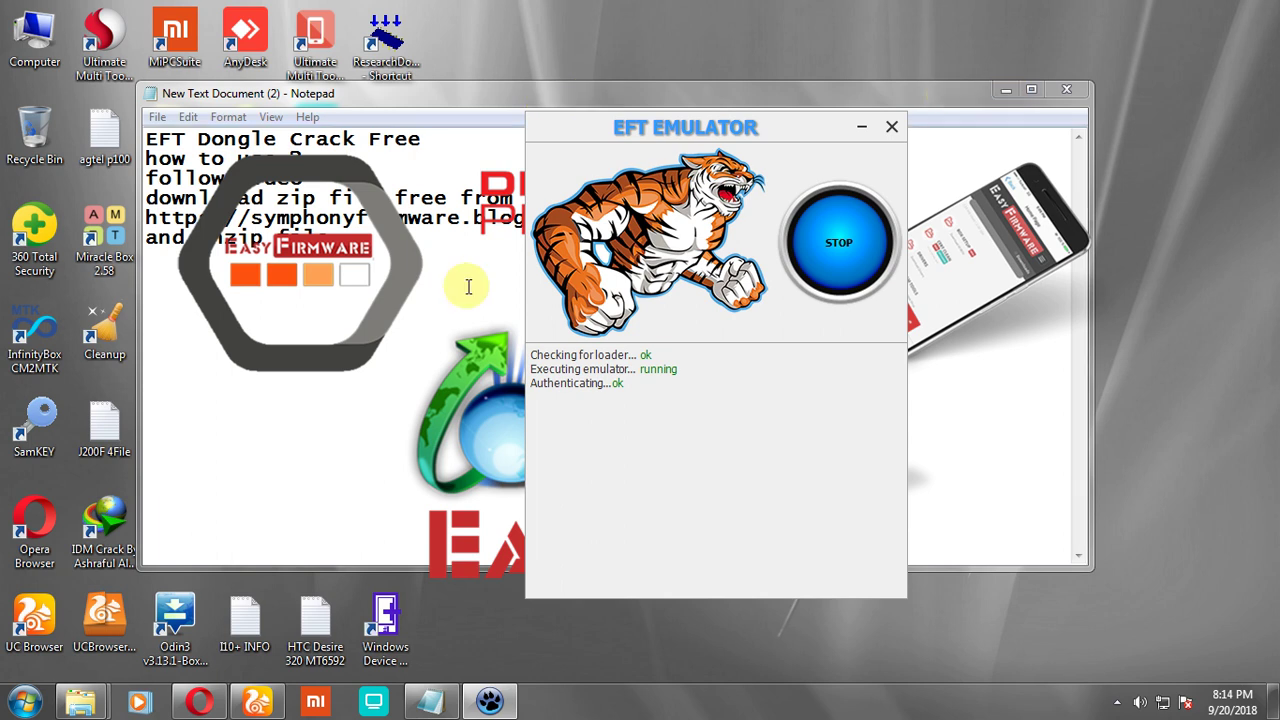
Step: Add the lines "look going to open", "if need more help" and a whatsapp/viber/telegram line with the contact phone number to the Notepad note
click(306, 100)
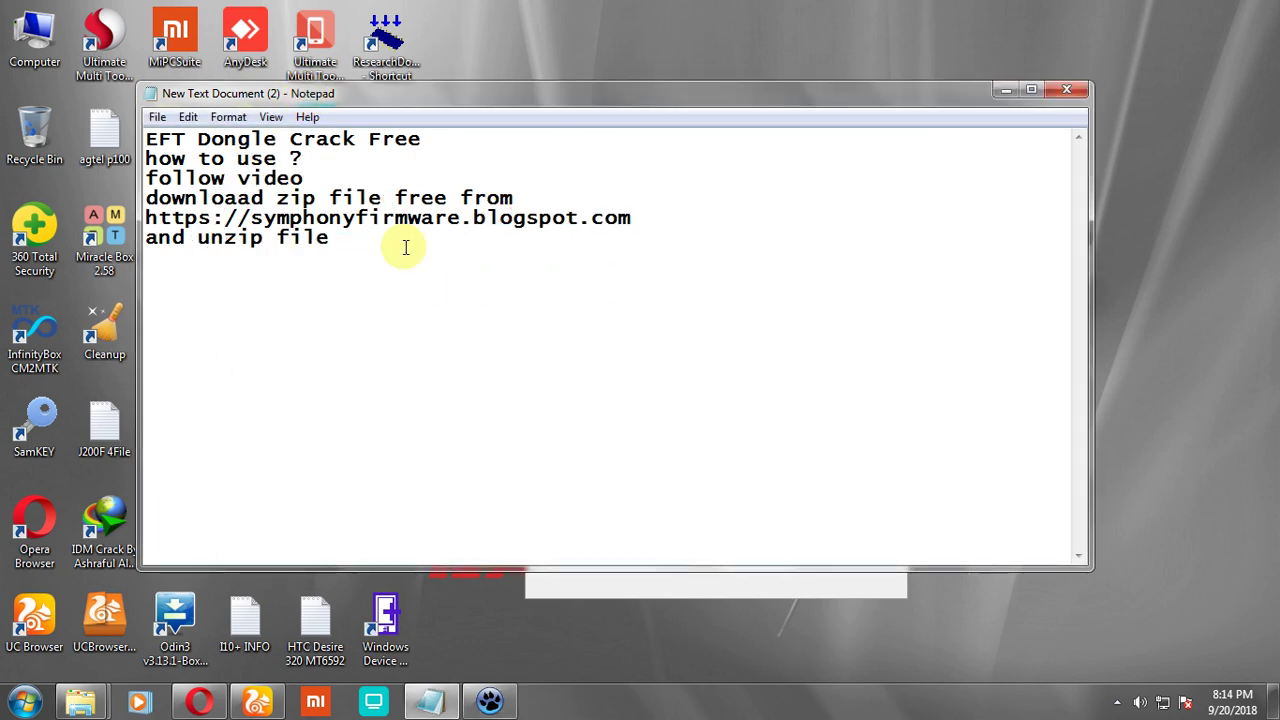
key(Return)
text(ll)
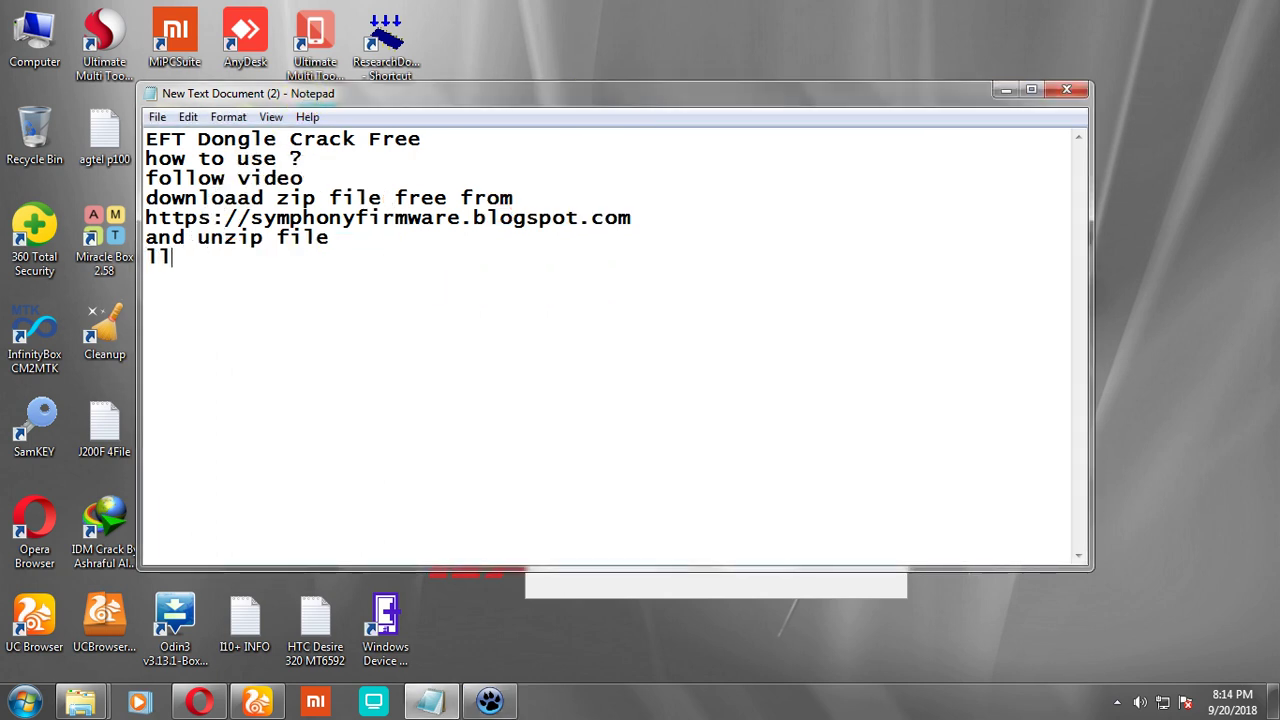
text(o)
key(BackSpace)
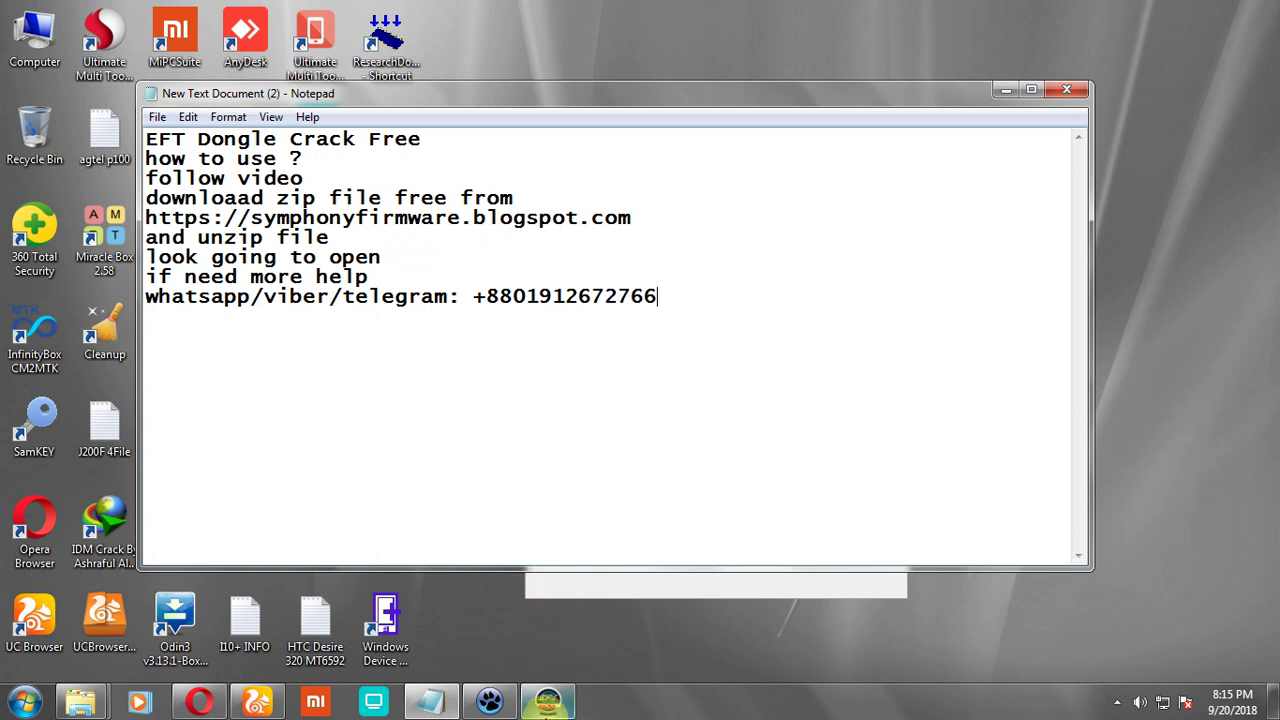
Step: Add a line beginning "no need any account" to the Notepad note, and log in to EFT Dongle with the credential fields left blank
click(548, 702)
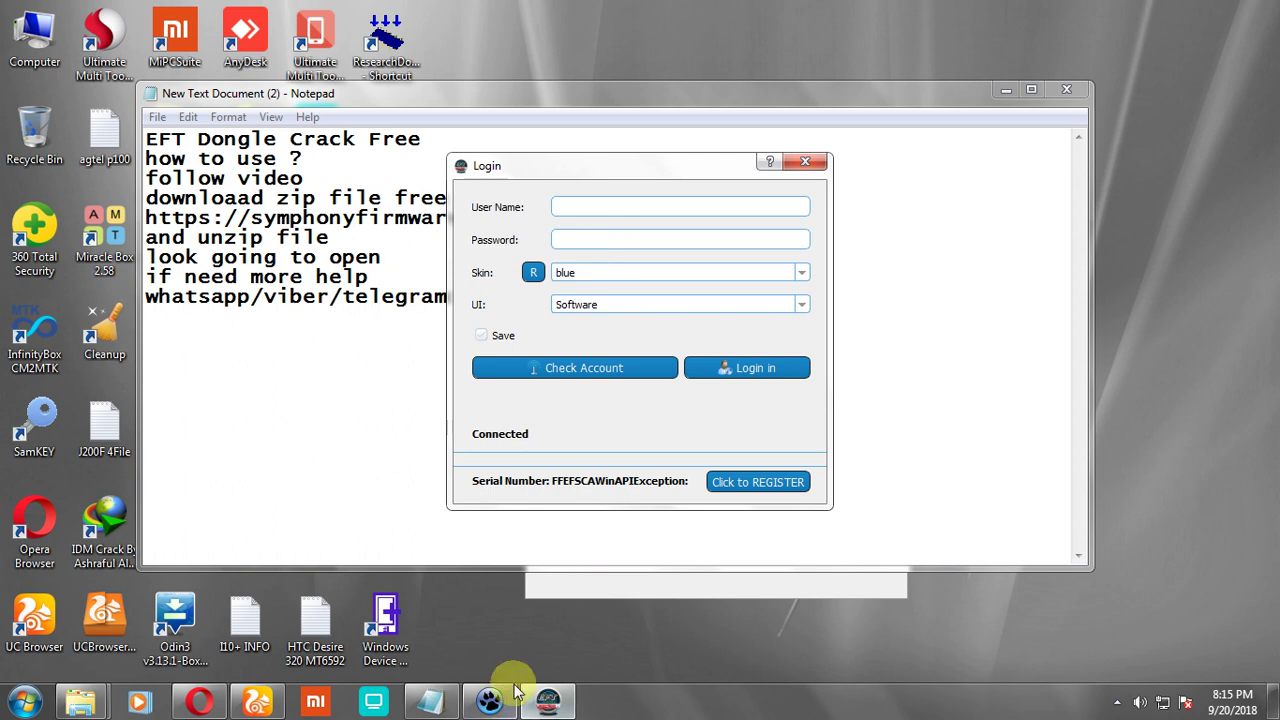
click(305, 451)
click(757, 277)
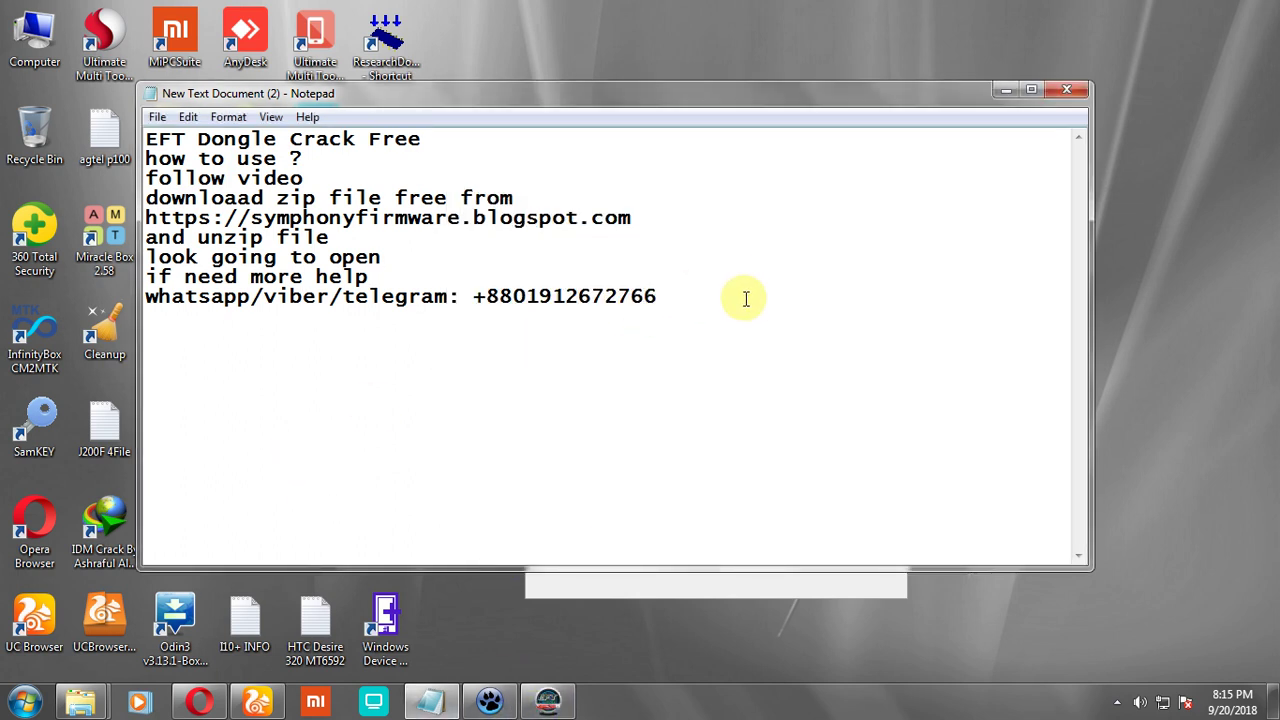
click(731, 297)
key(Return)
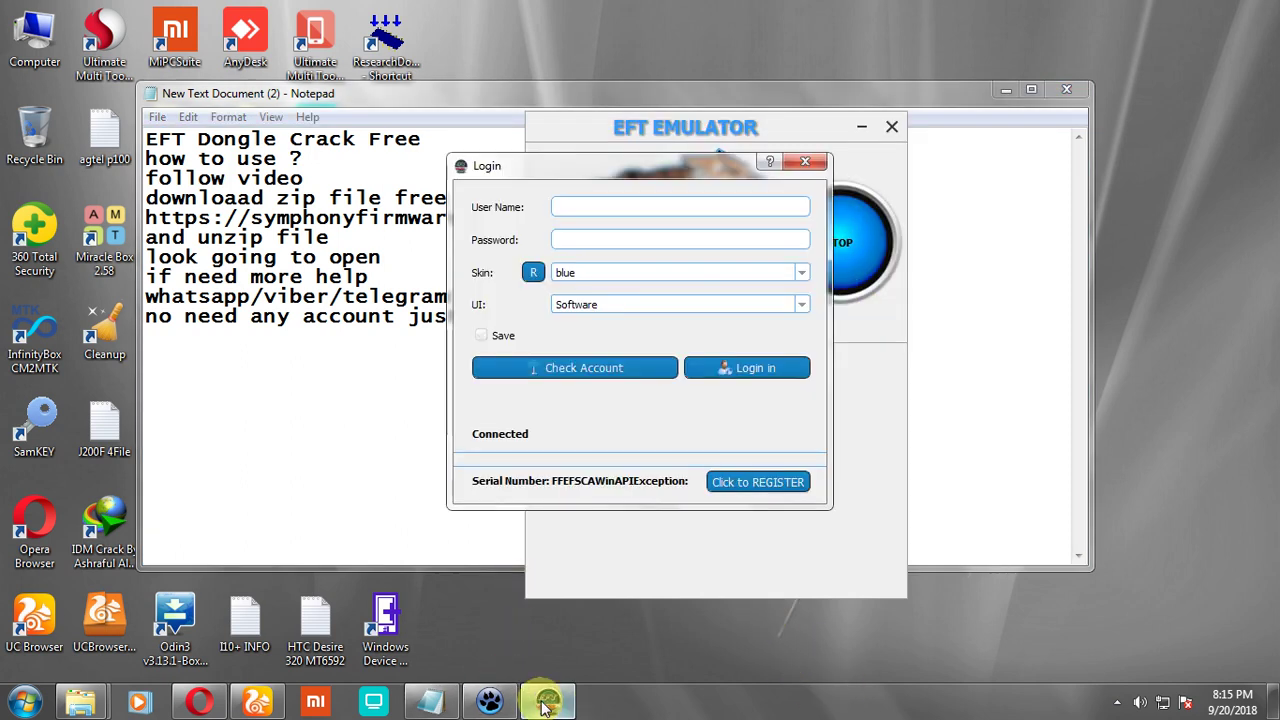
click(753, 368)
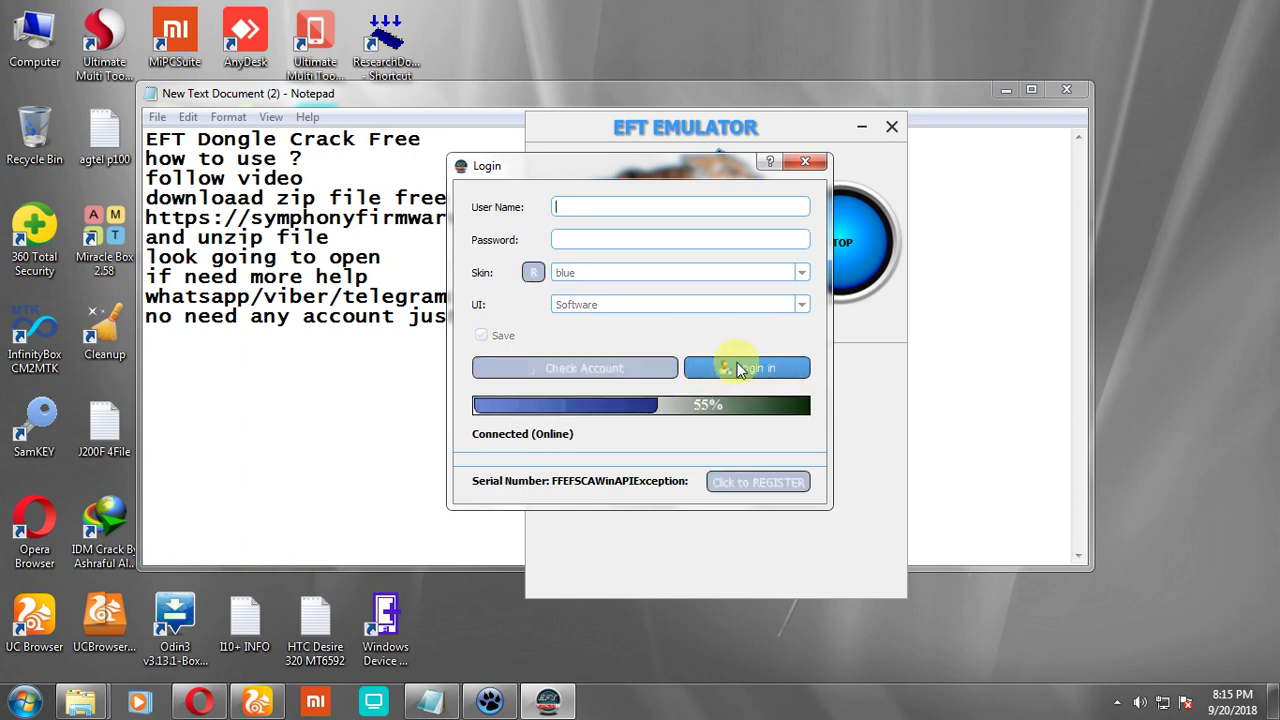
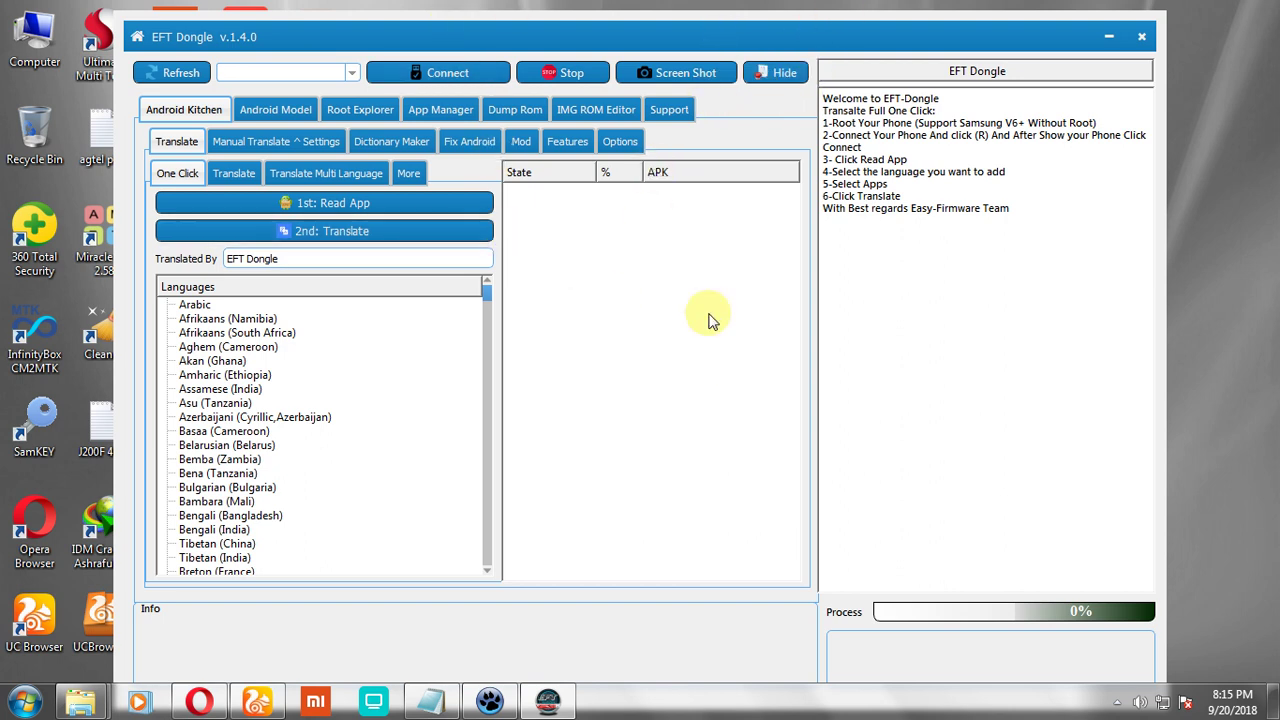
Step: Look through the Android Model functions for HTC, Huawei, MTK, LG, Motorola, ASUS, Xiaomi, Qualcomm and Fastboot
click(276, 110)
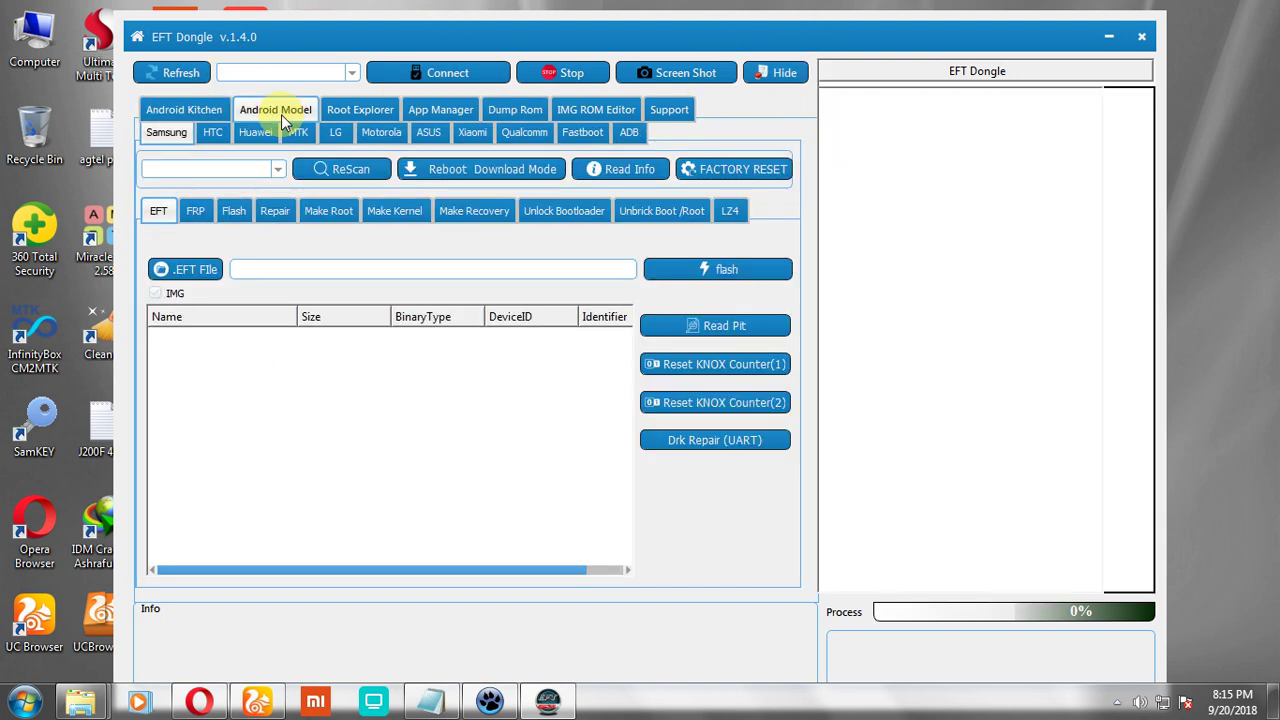
click(212, 133)
click(262, 134)
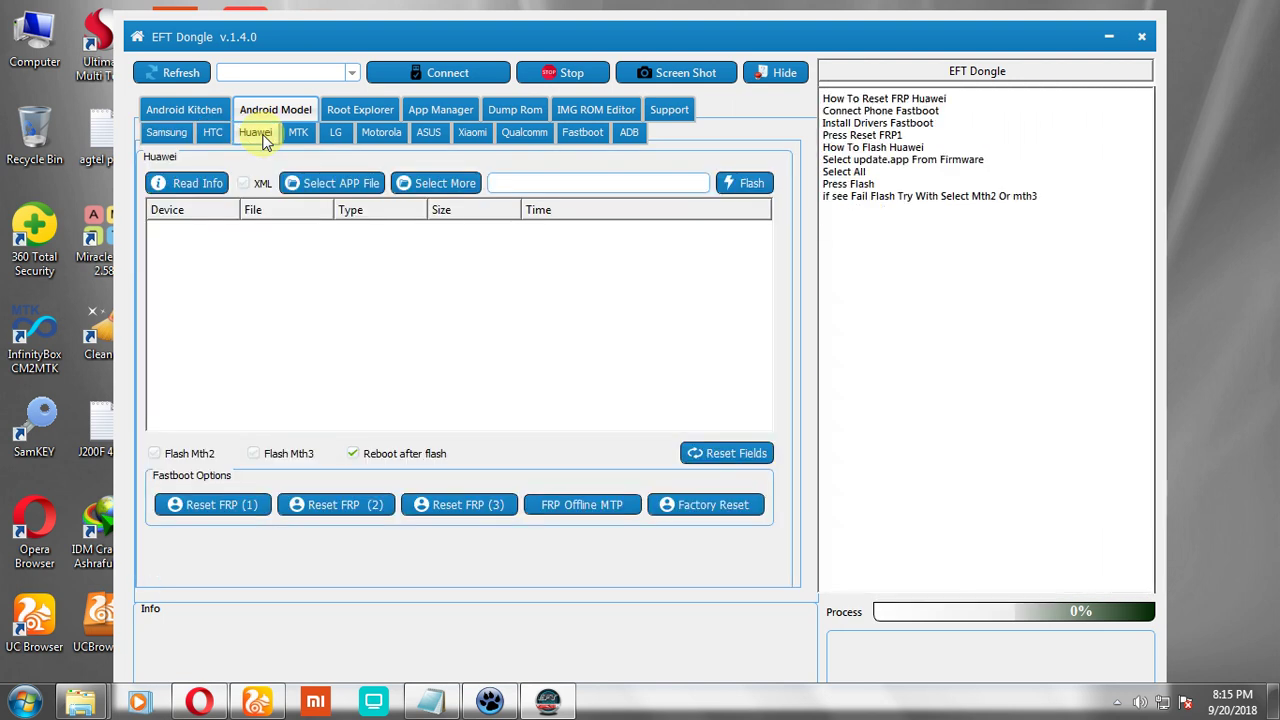
click(300, 134)
click(354, 132)
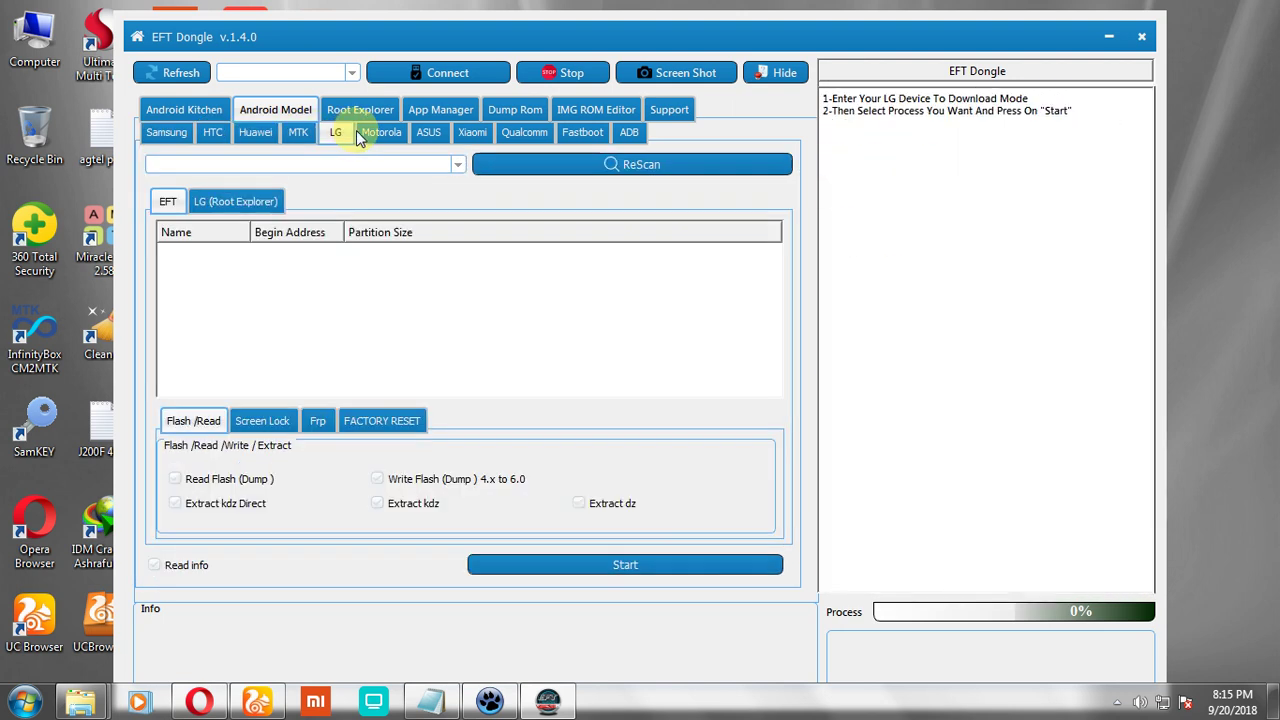
click(389, 137)
click(426, 134)
click(470, 135)
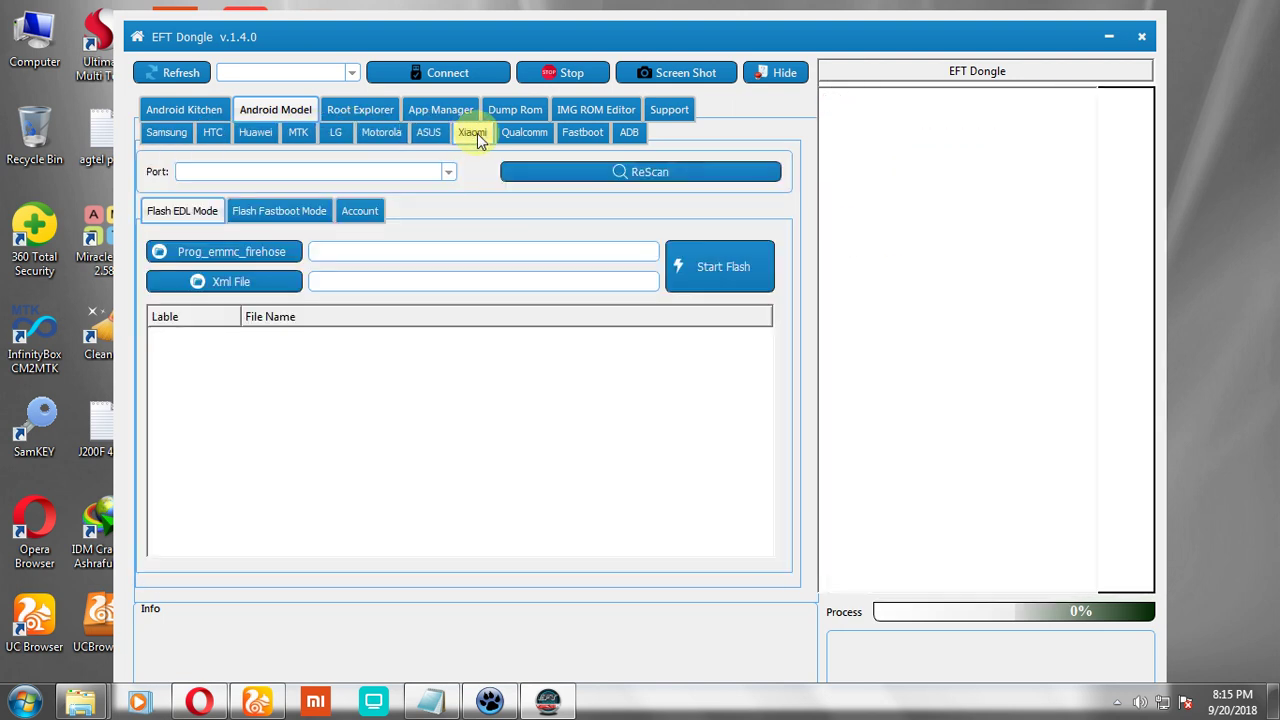
click(523, 136)
click(585, 139)
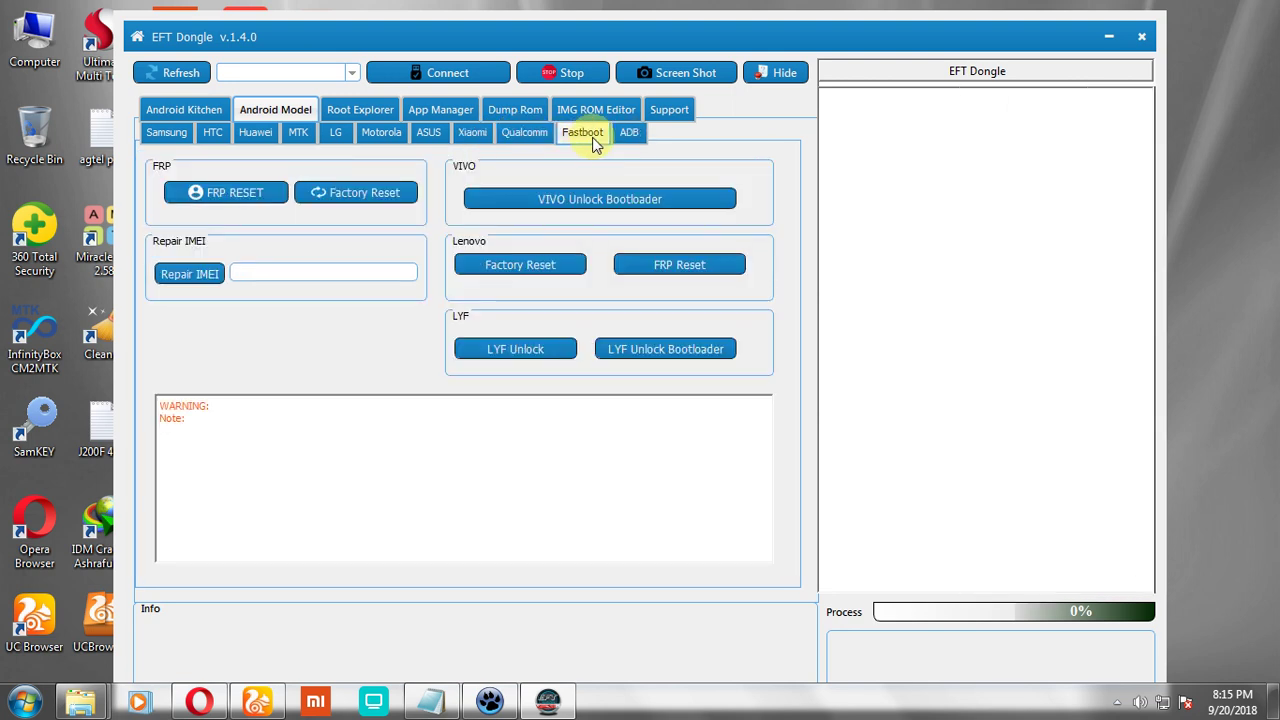
Step: Examine the Samsung functions, including FRP, Flash, Repair, Make Root, Make Kernel, Make Recovery, Unlock Bootloader and Unbrick Boot/Root
click(208, 133)
click(166, 133)
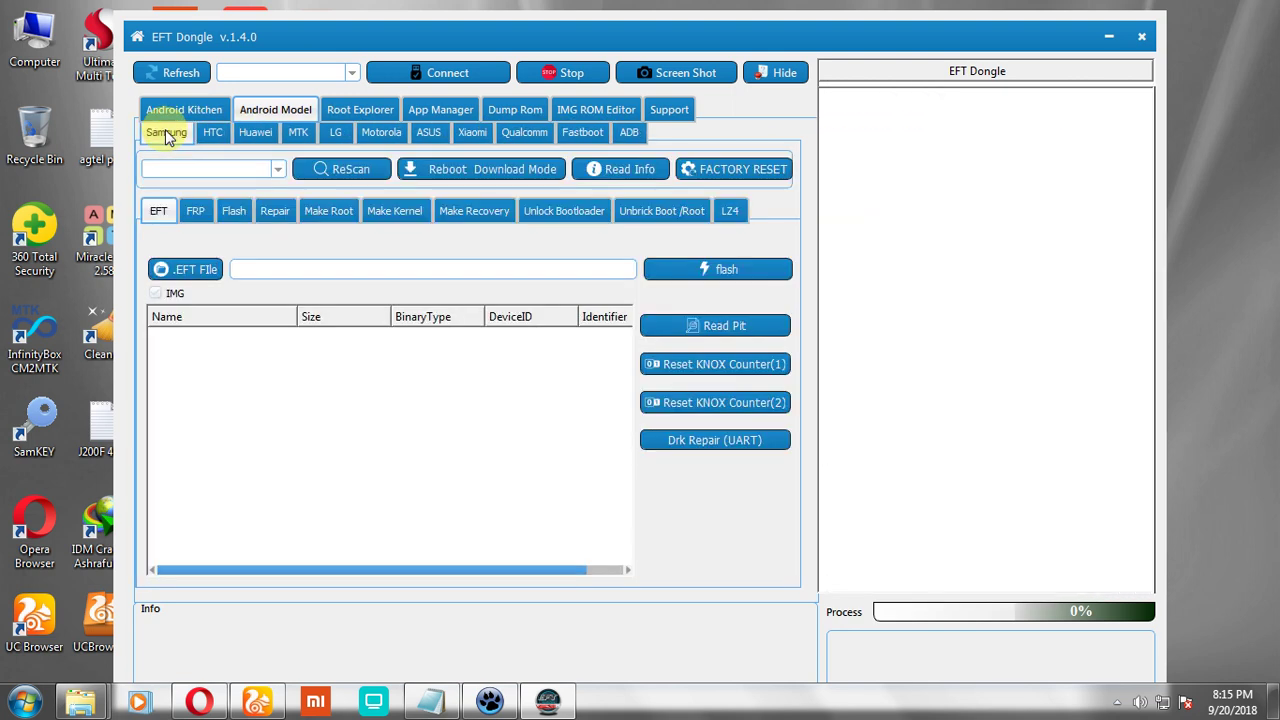
click(197, 211)
click(234, 212)
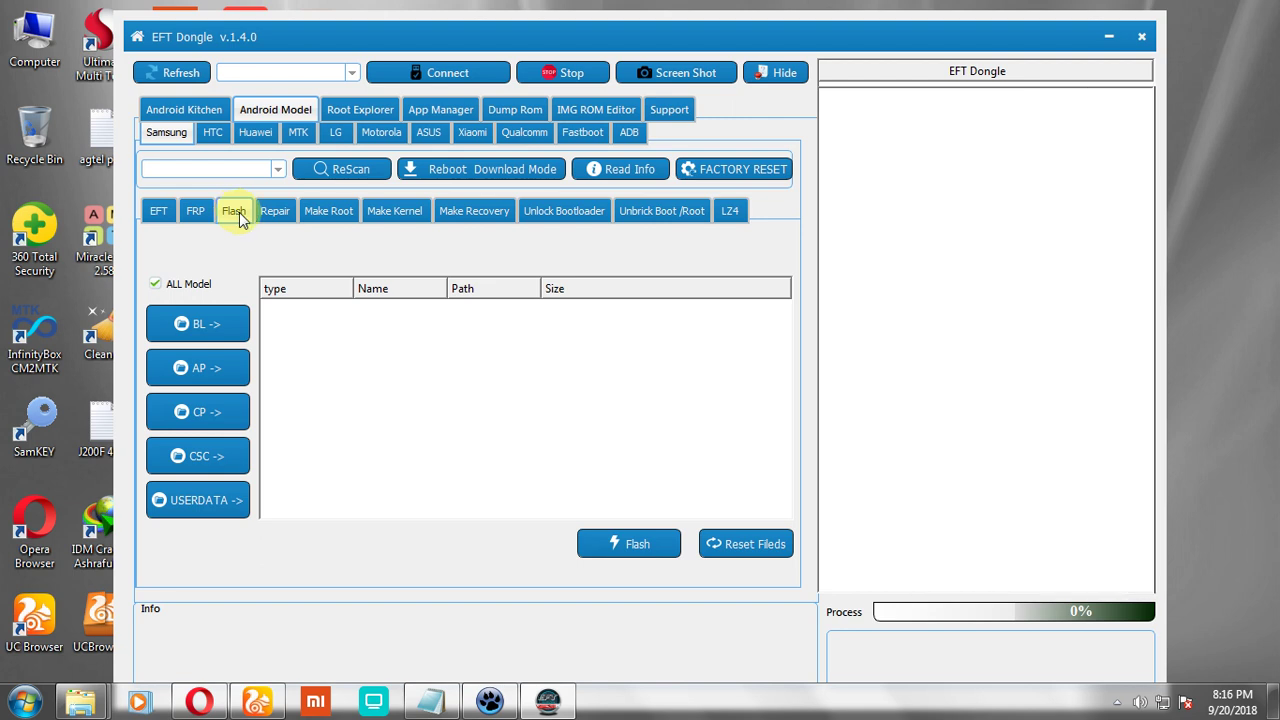
click(276, 212)
click(332, 214)
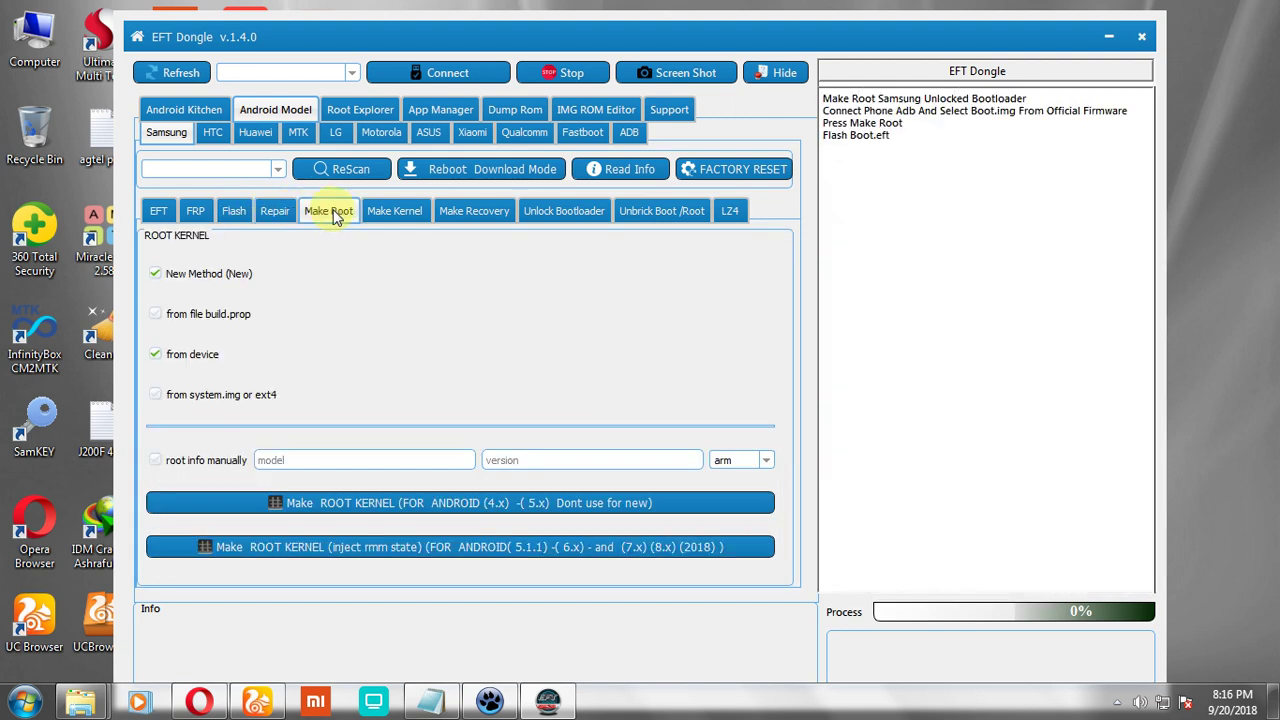
click(394, 212)
click(474, 212)
click(550, 213)
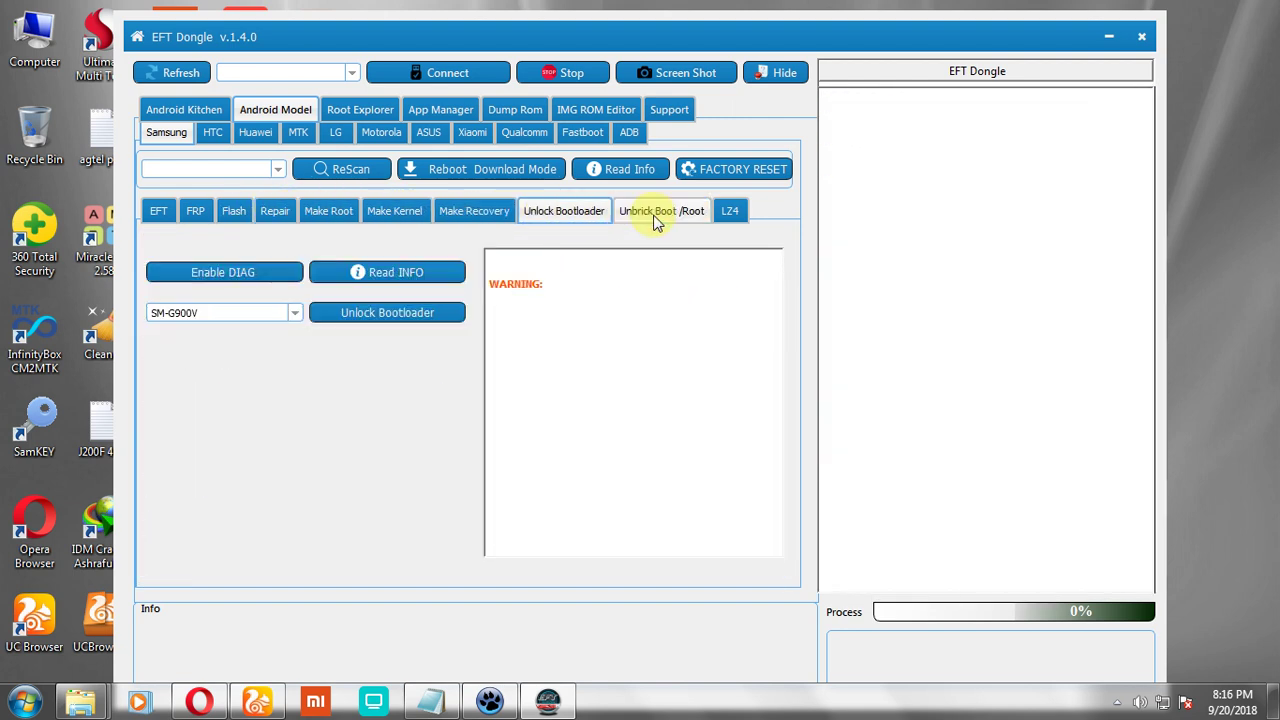
click(652, 214)
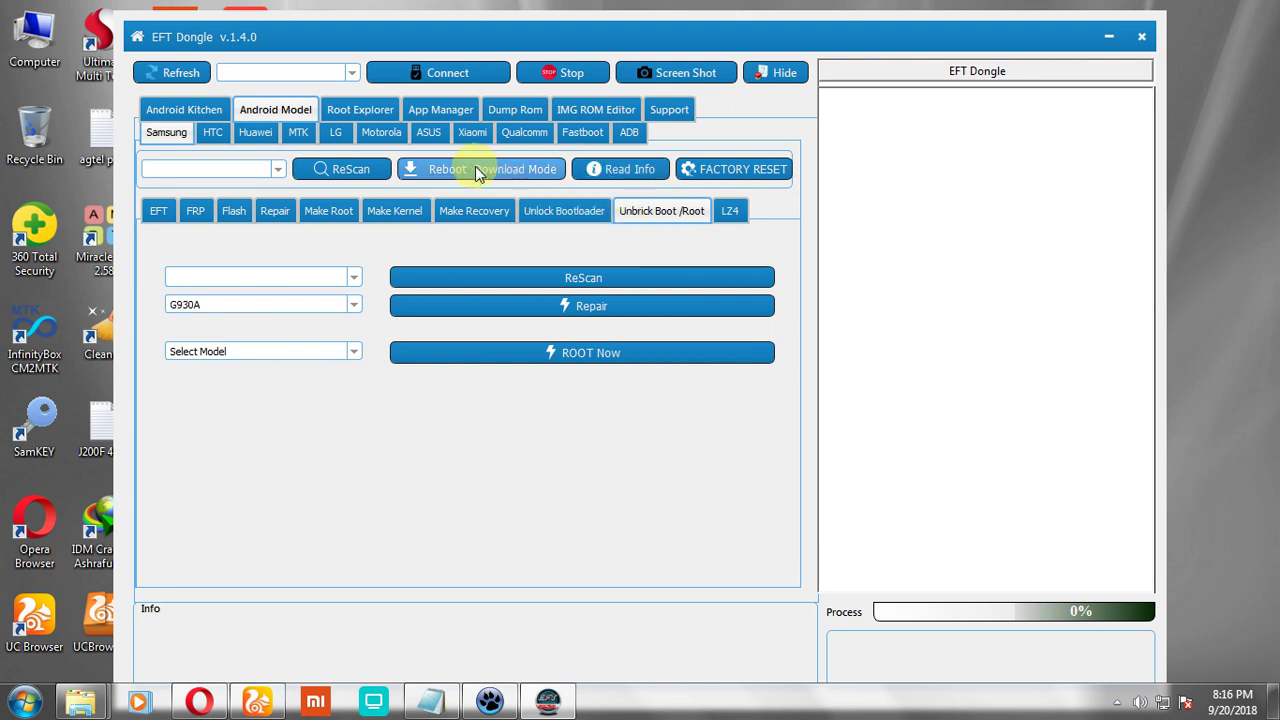
Step: Check the Motorola and ASUS functions and look through the Qualcomm list of supported models
click(381, 133)
click(428, 133)
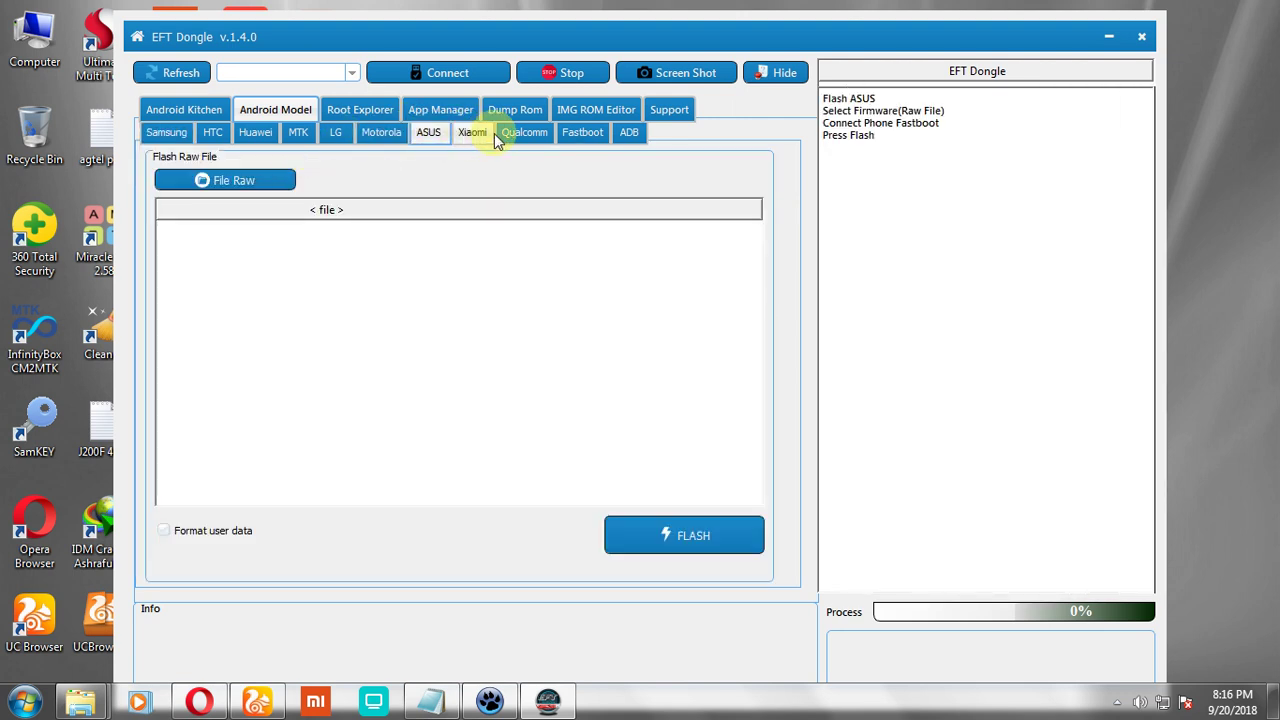
click(520, 133)
click(555, 198)
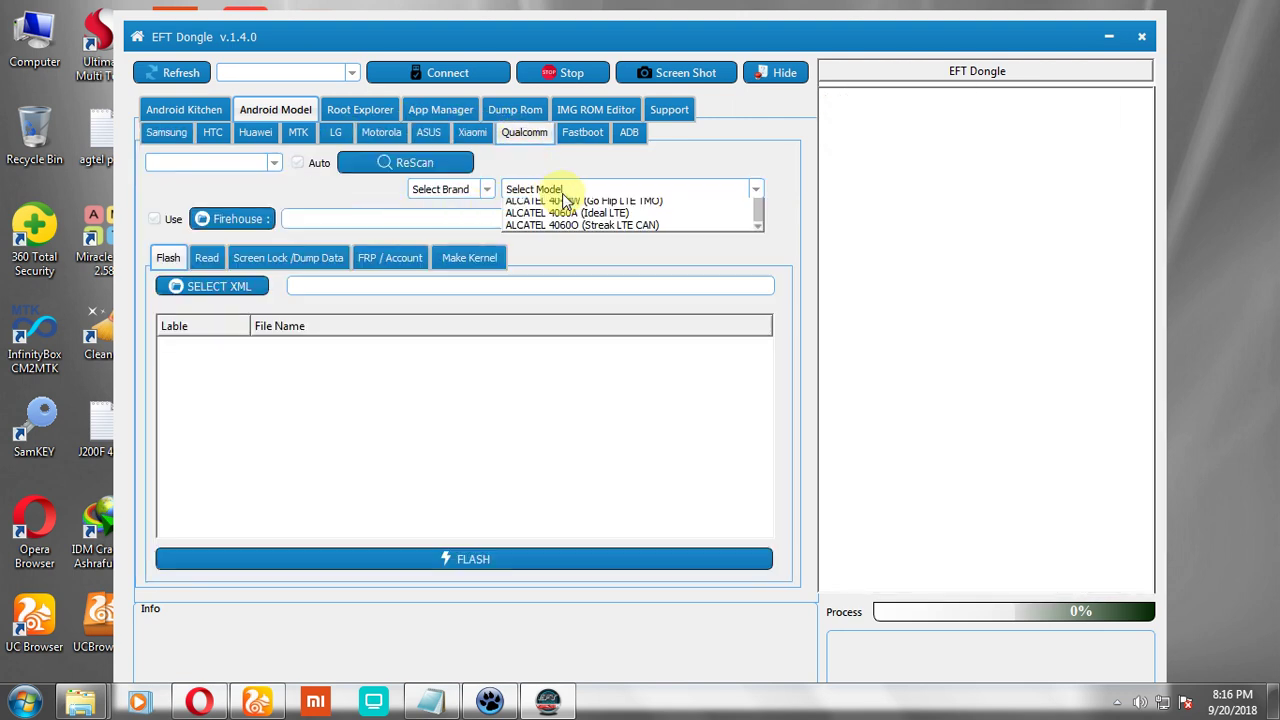
click(560, 193)
click(563, 192)
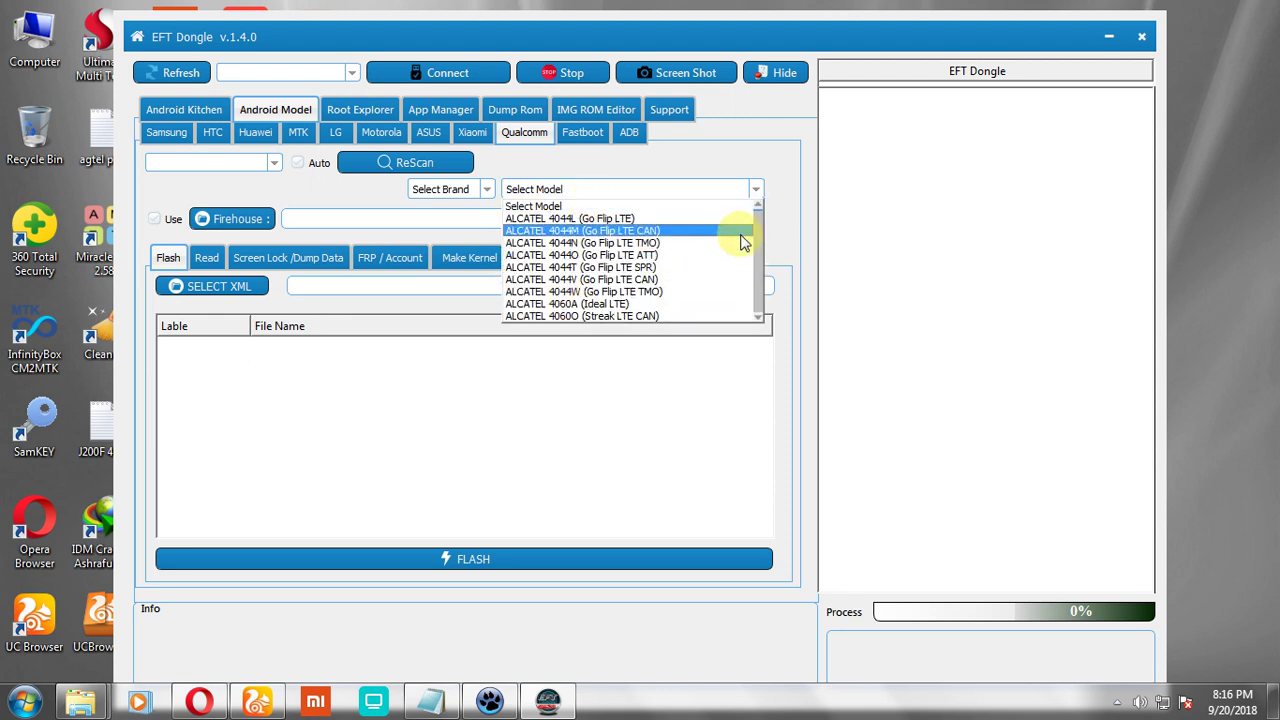
scroll(755, 247, down, 5)
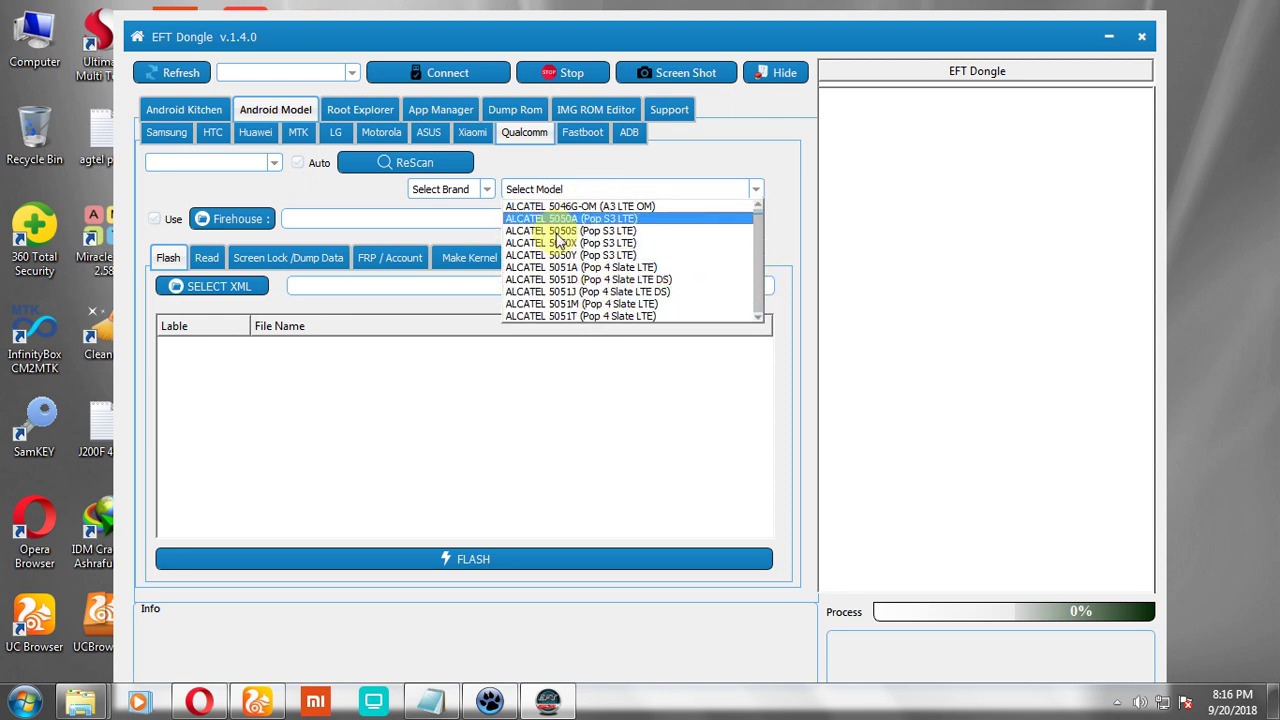
Step: Set the Qualcomm brand to XIAOMI and view the models offered for it
click(445, 189)
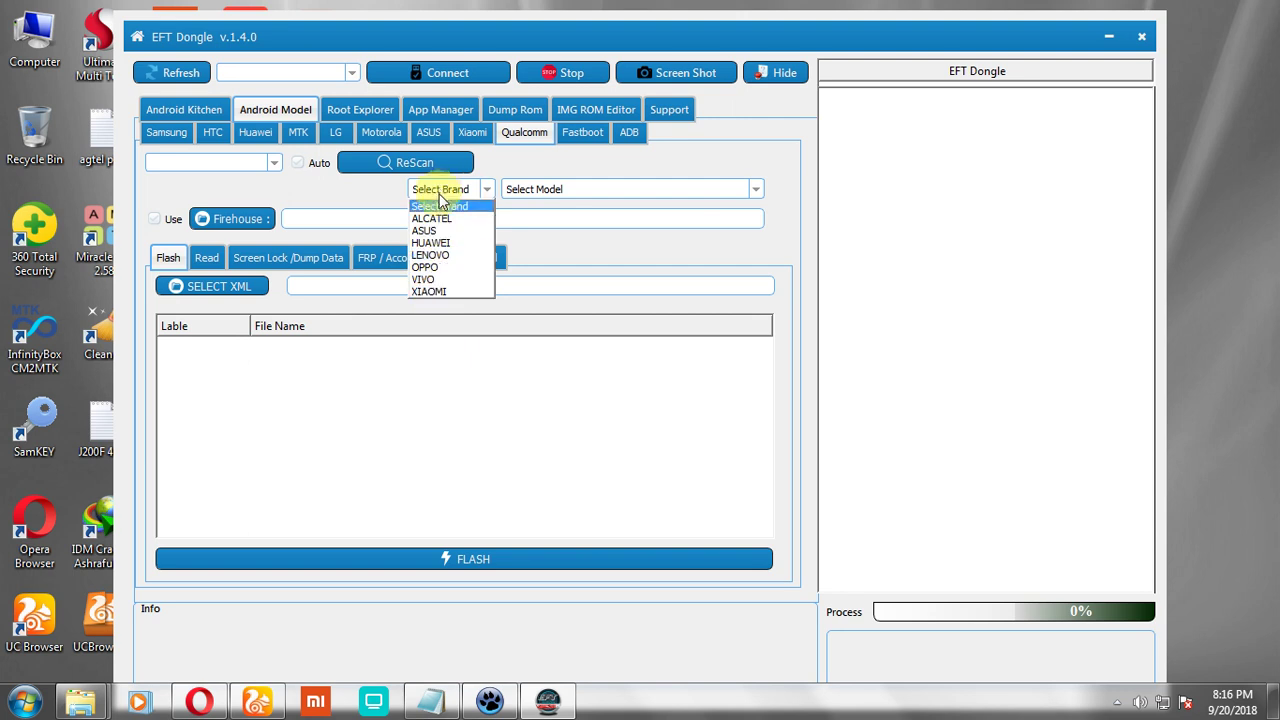
click(437, 290)
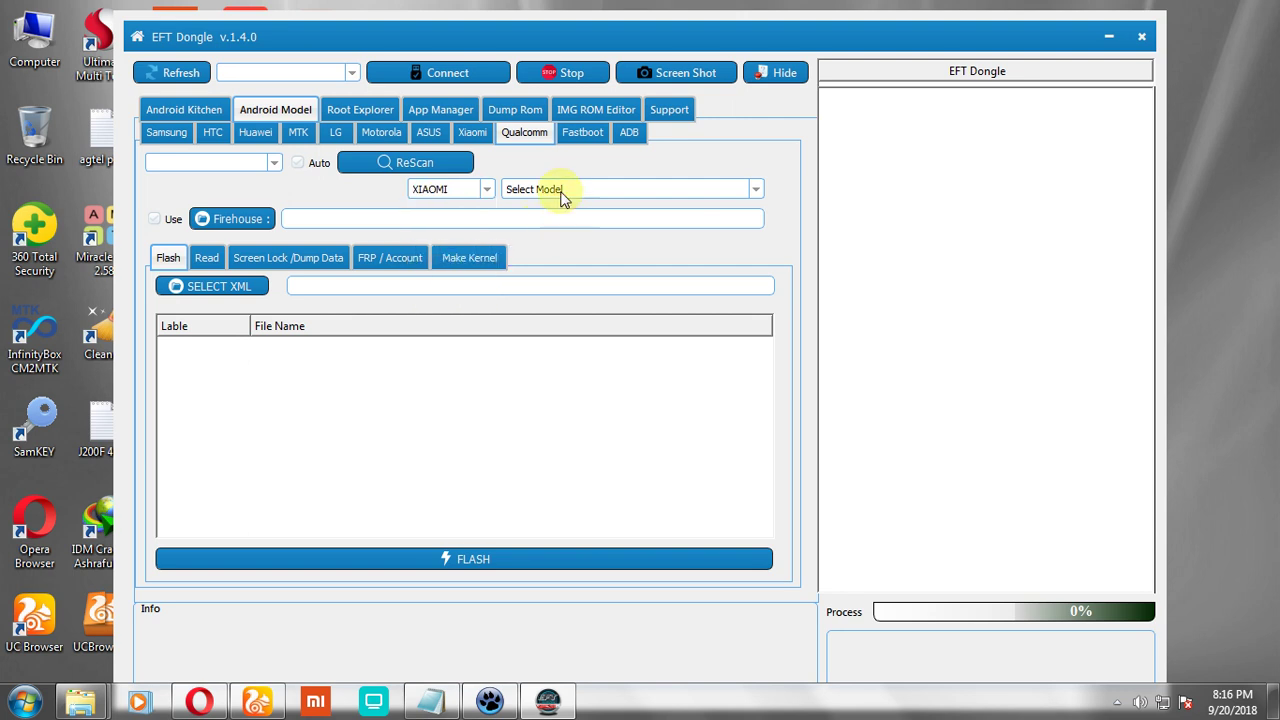
click(563, 192)
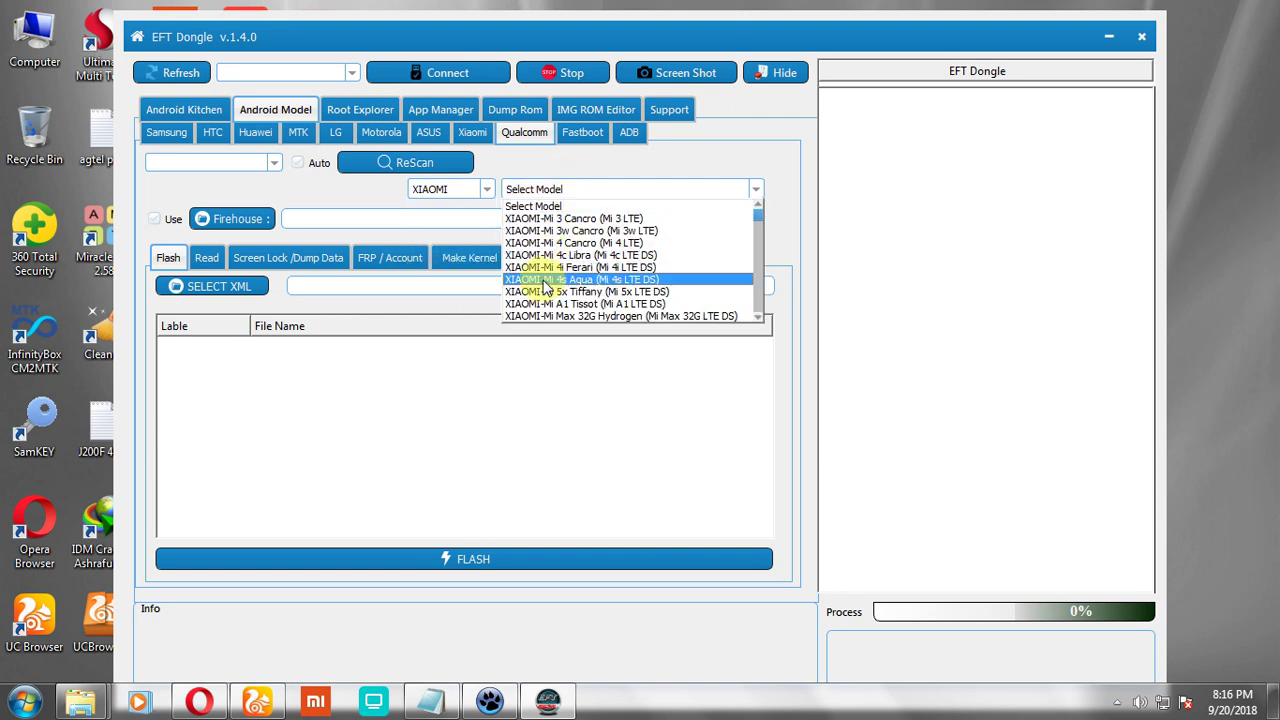
Step: Set the Qualcomm brand to HUAWEI and look through its list of models
click(449, 194)
click(448, 195)
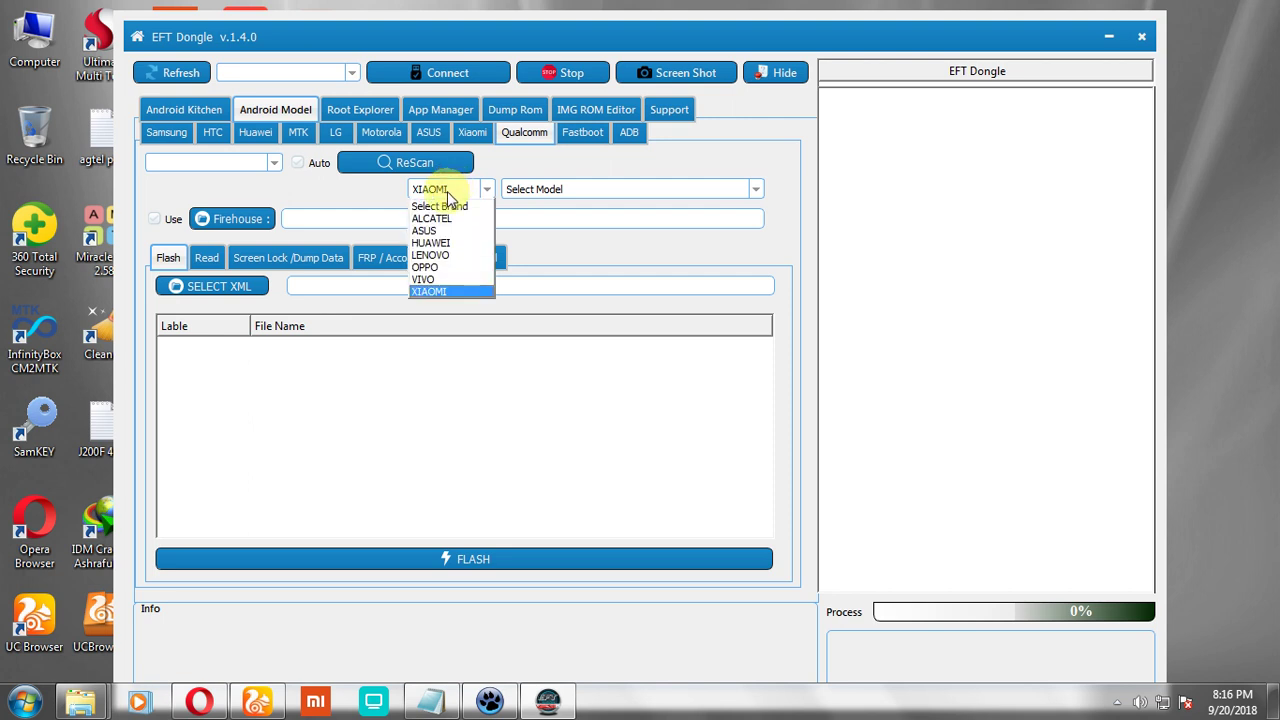
click(440, 243)
click(531, 191)
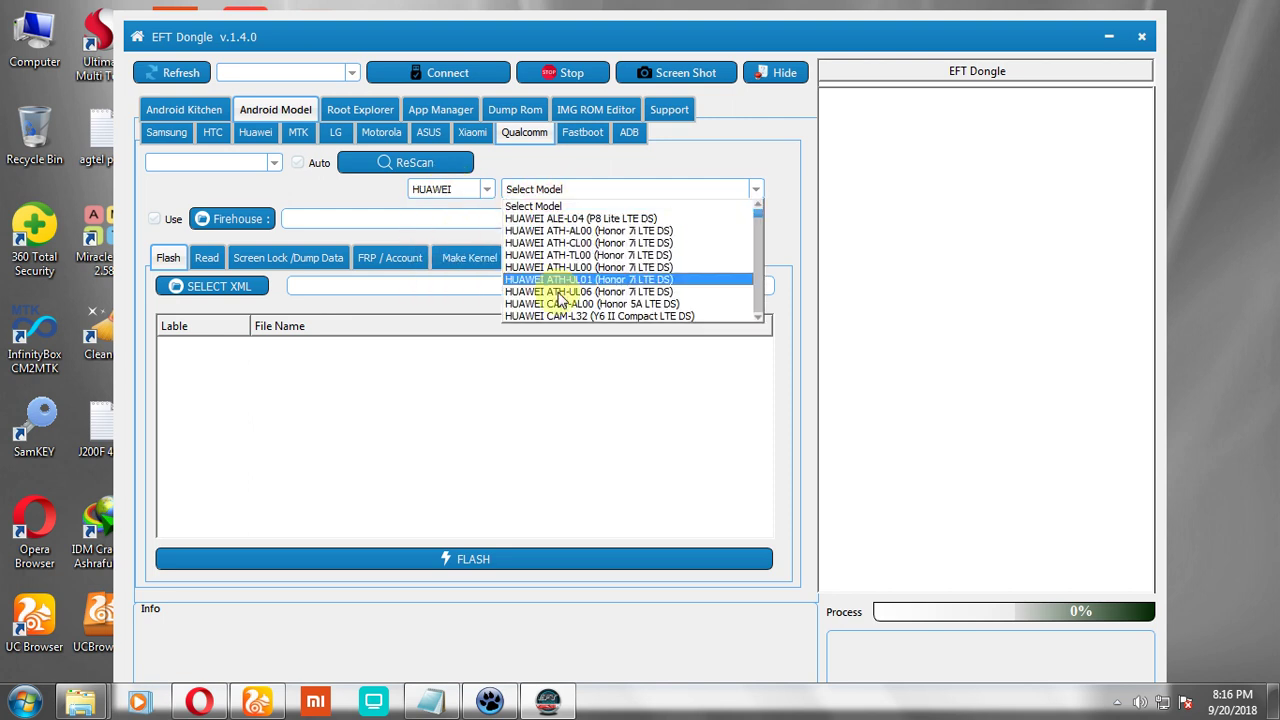
scroll(705, 263, down, 10)
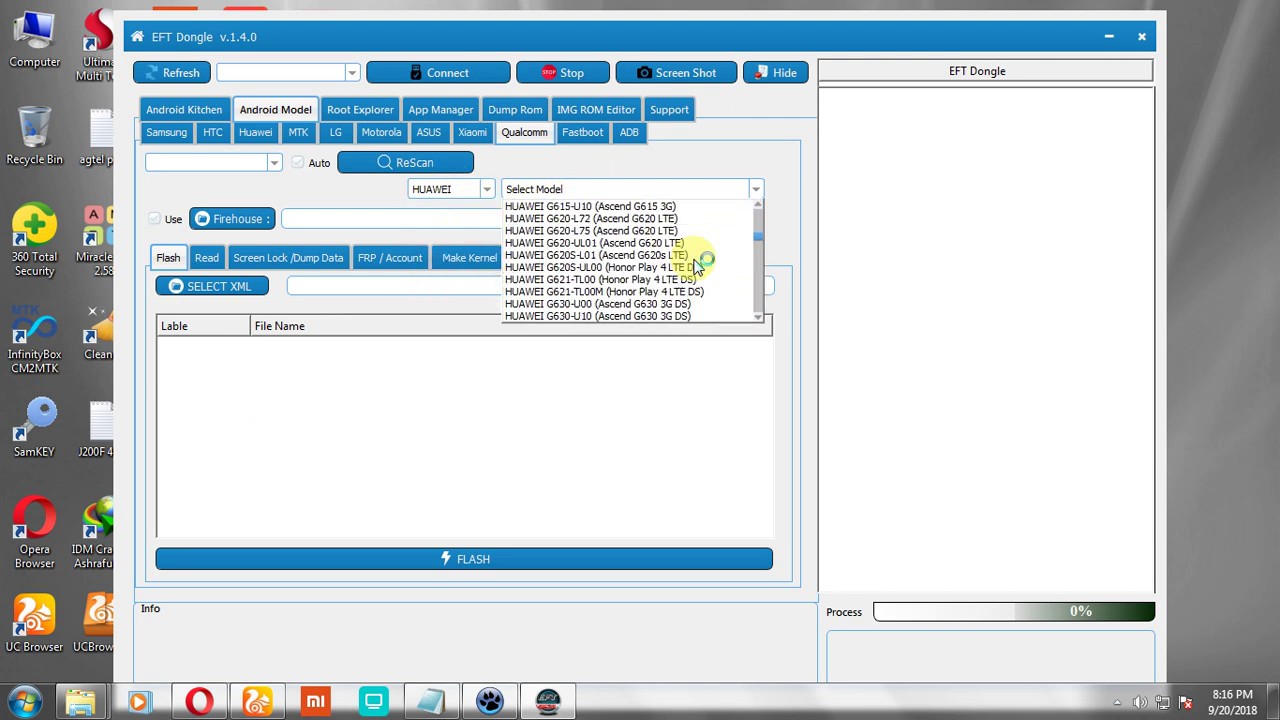
scroll(720, 265, down, 15)
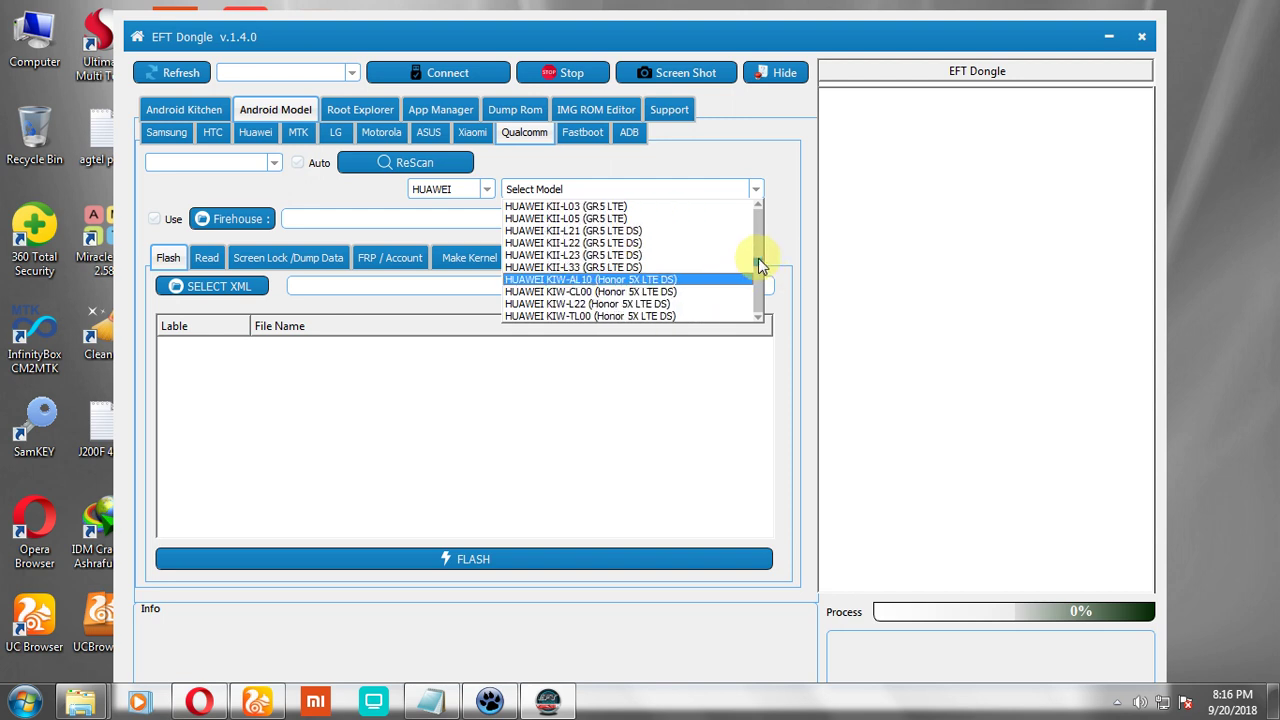
scroll(758, 258, up, 15)
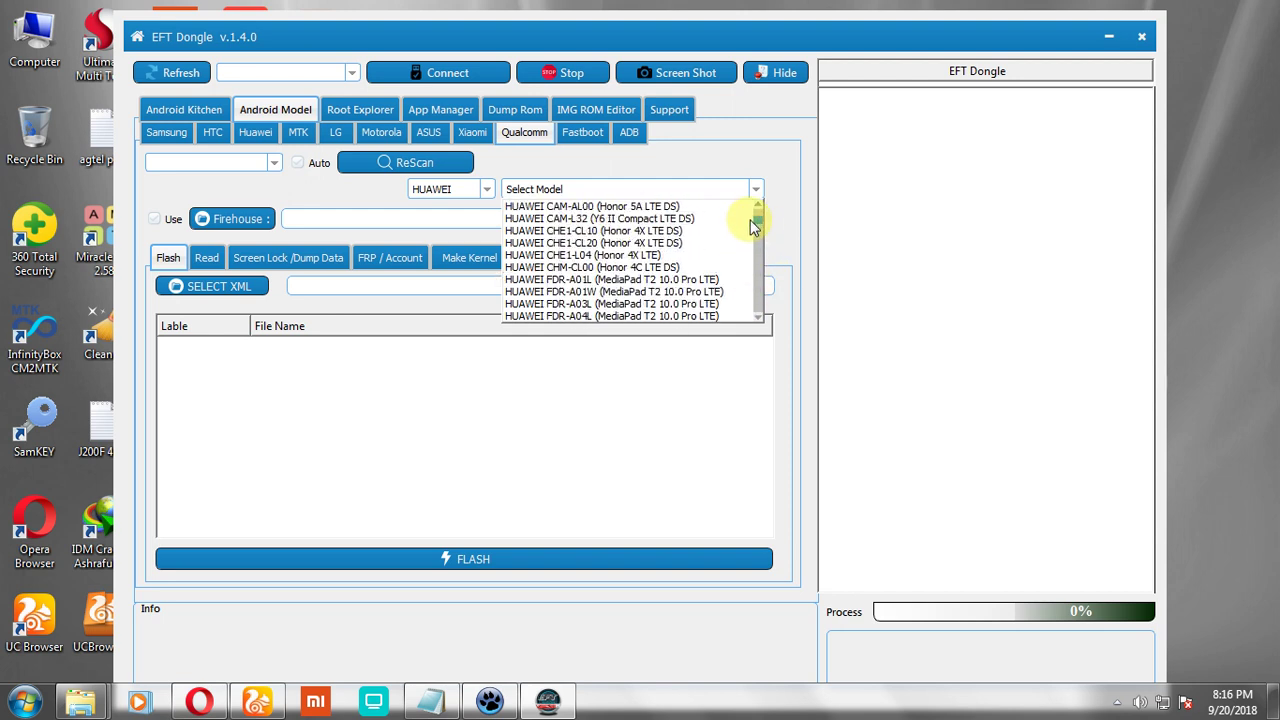
mouse_move(755, 225)
mouse_down()
mouse_move(751, 307)
mouse_move(751, 247)
mouse_up()
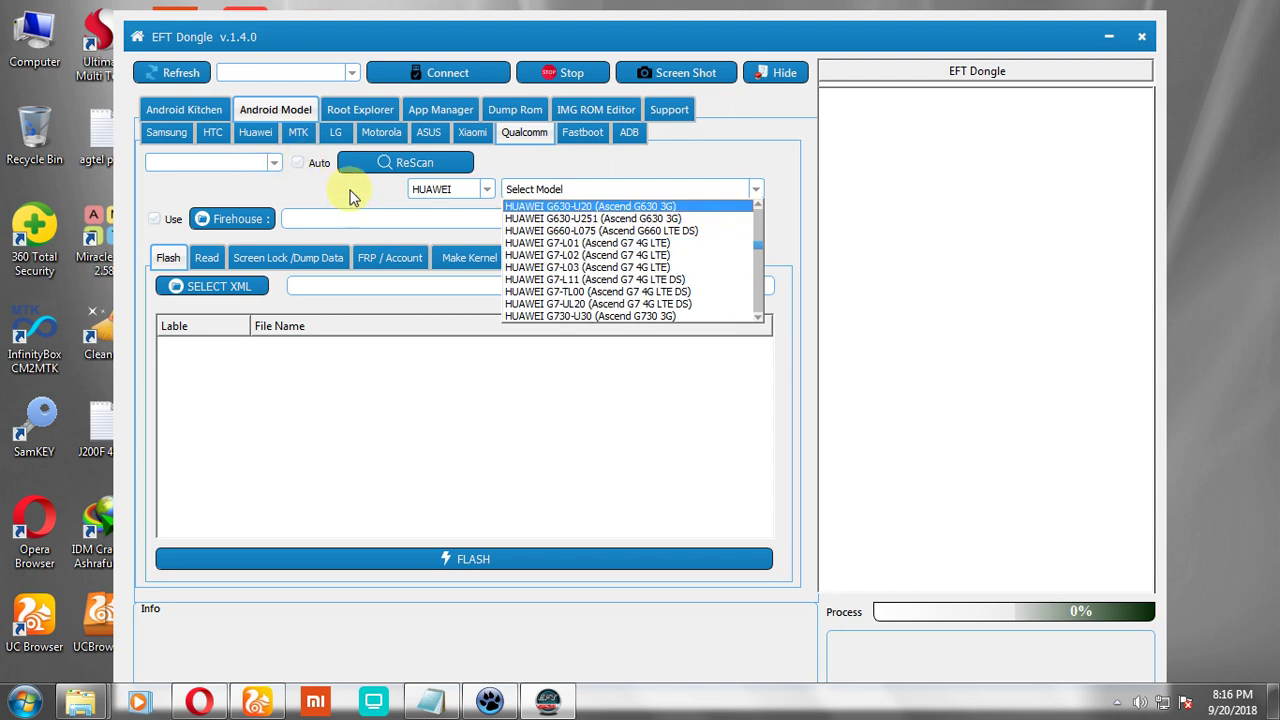
Step: Review the Xiaomi functions for fastboot flashing and account removal
click(449, 192)
click(430, 132)
click(472, 134)
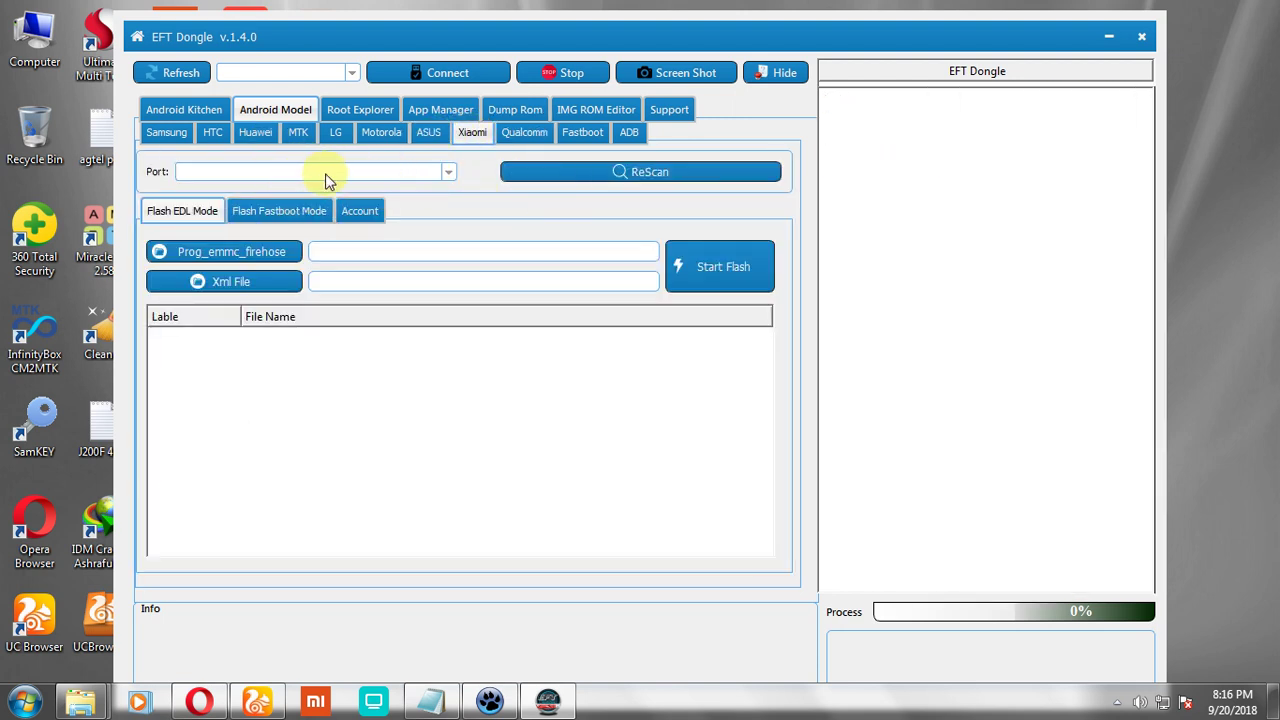
click(282, 211)
click(350, 214)
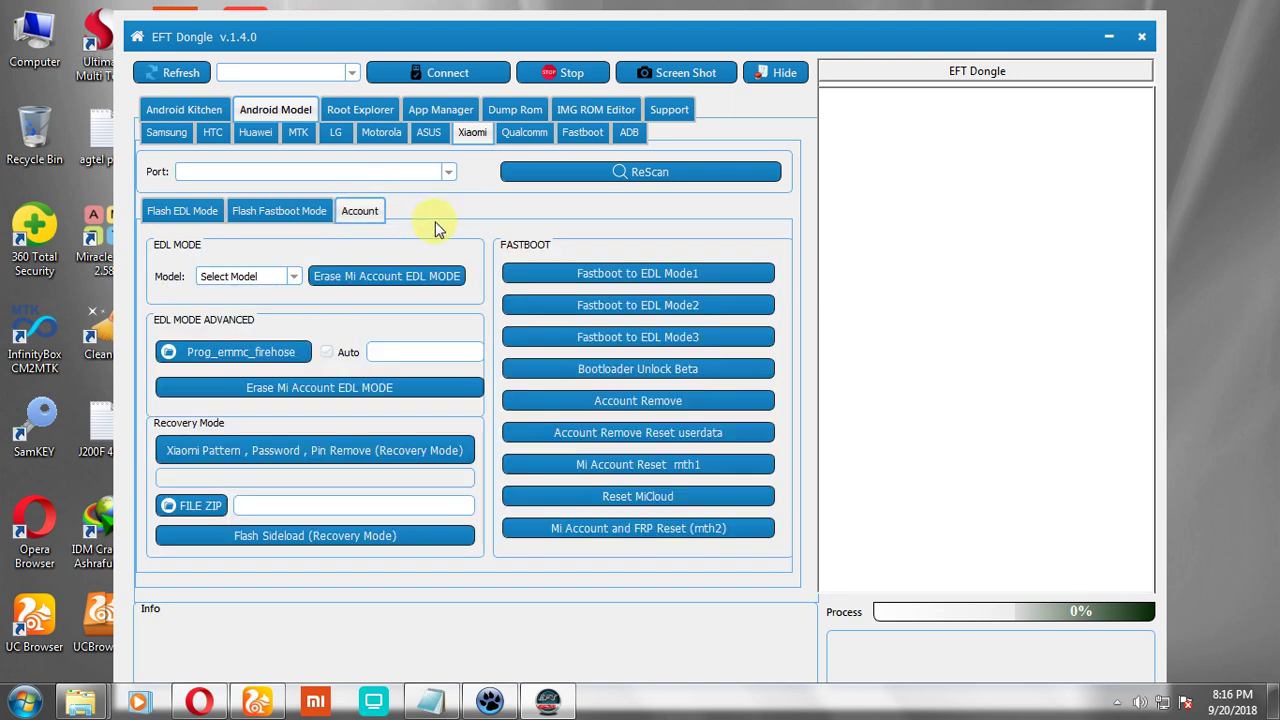
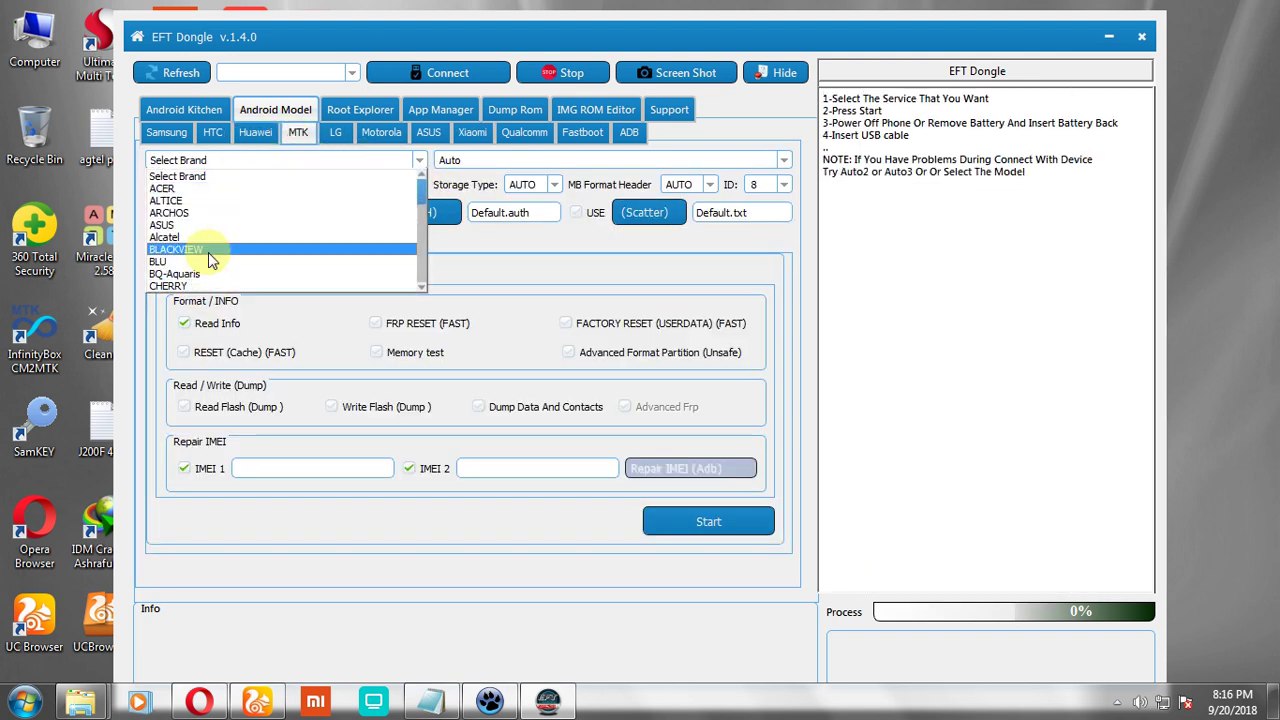
Step: Set the MTK brand to Symphony and view the models offered for it
scroll(200, 230, down, 1)
scroll(200, 222, down, 8)
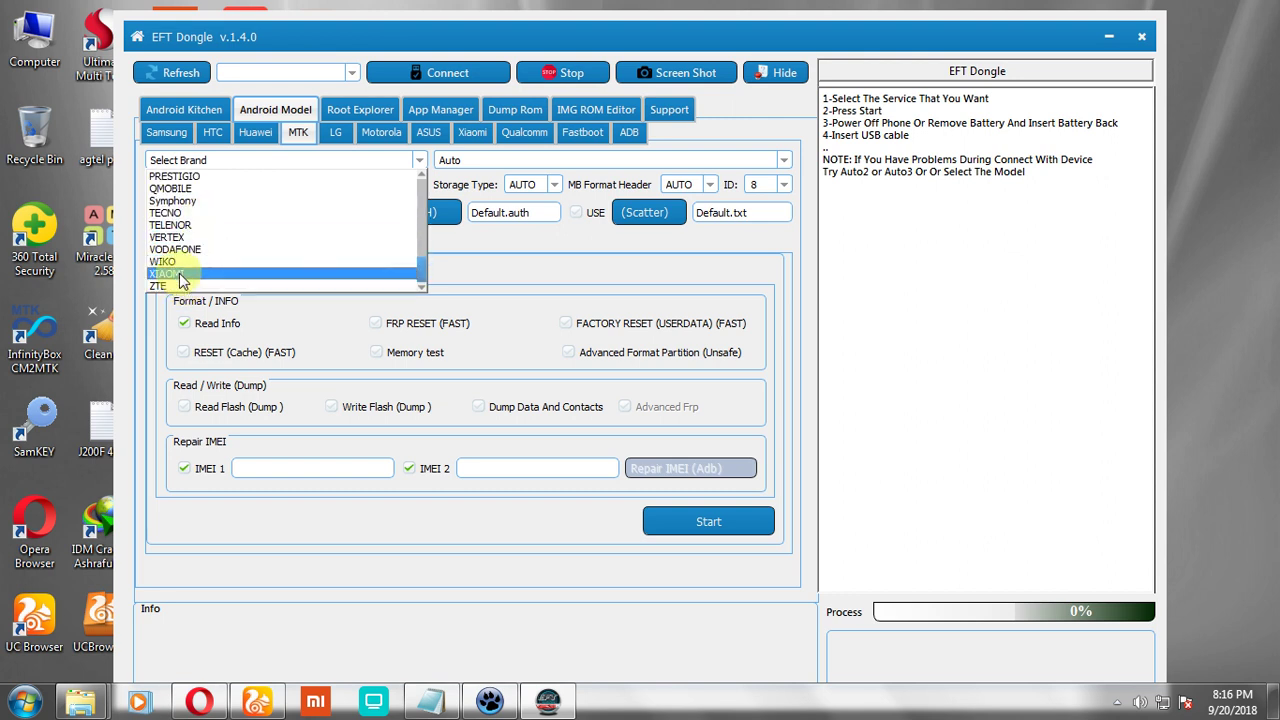
click(204, 205)
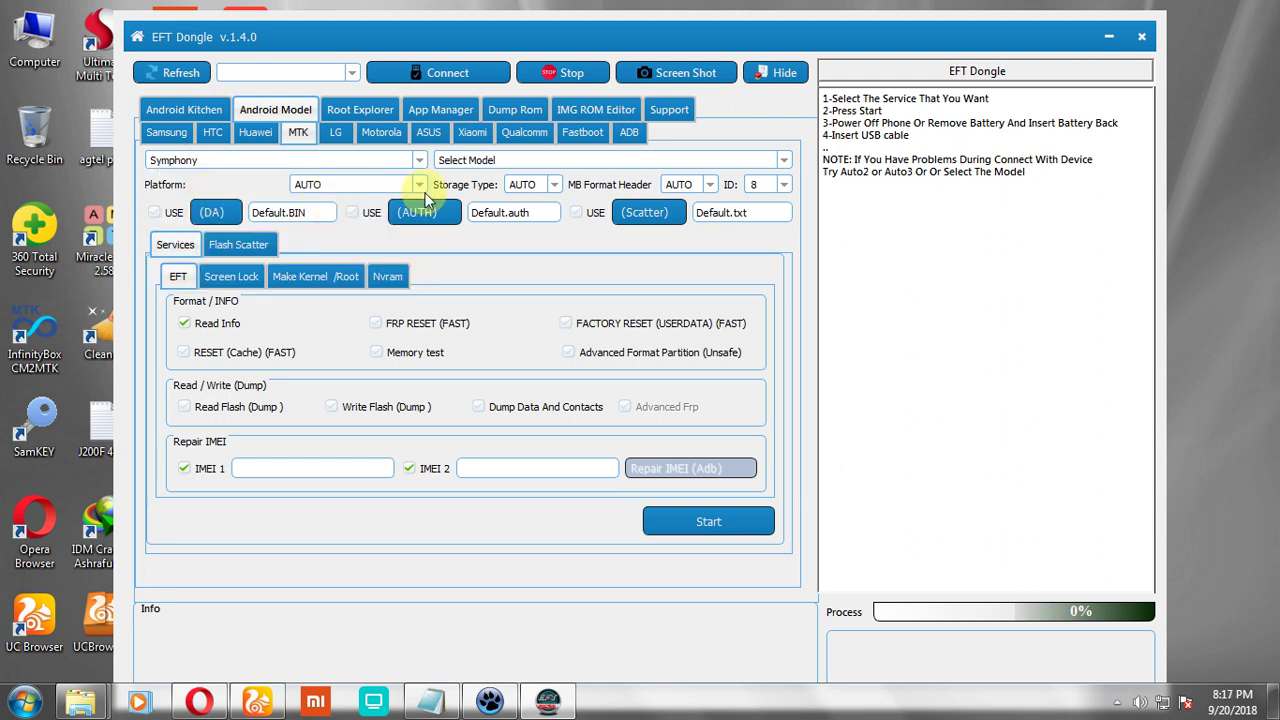
click(488, 162)
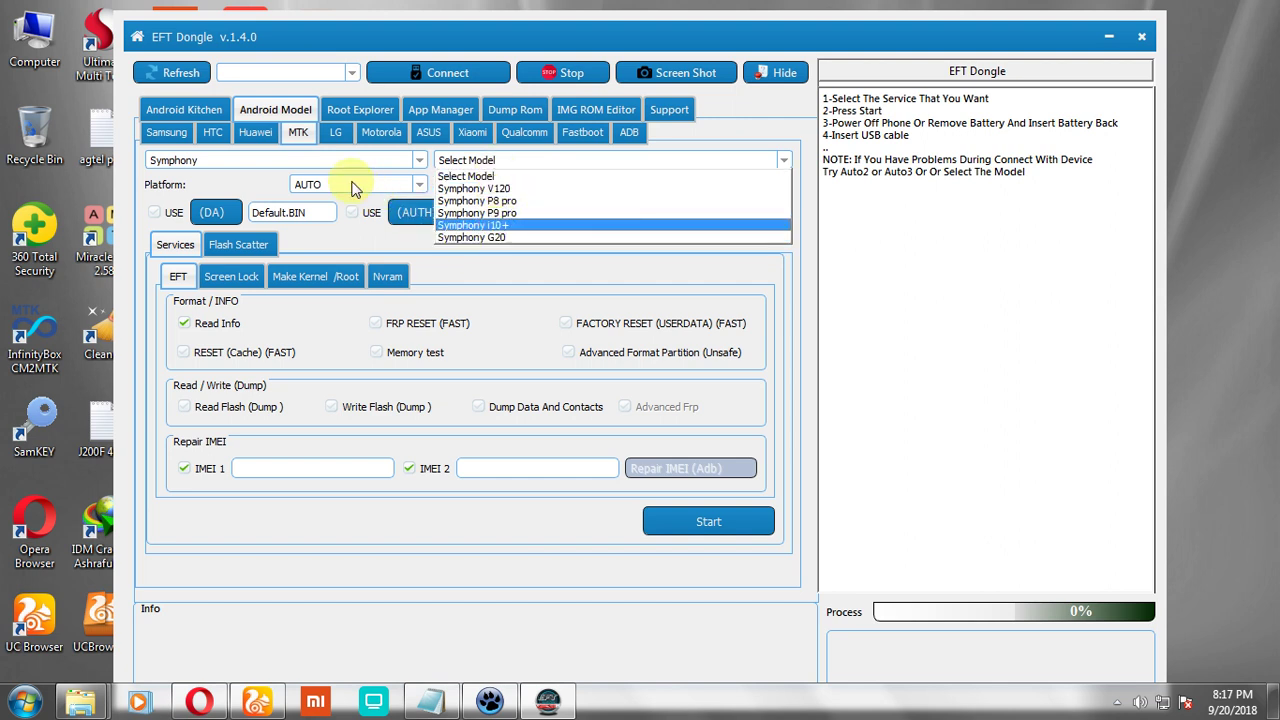
click(209, 161)
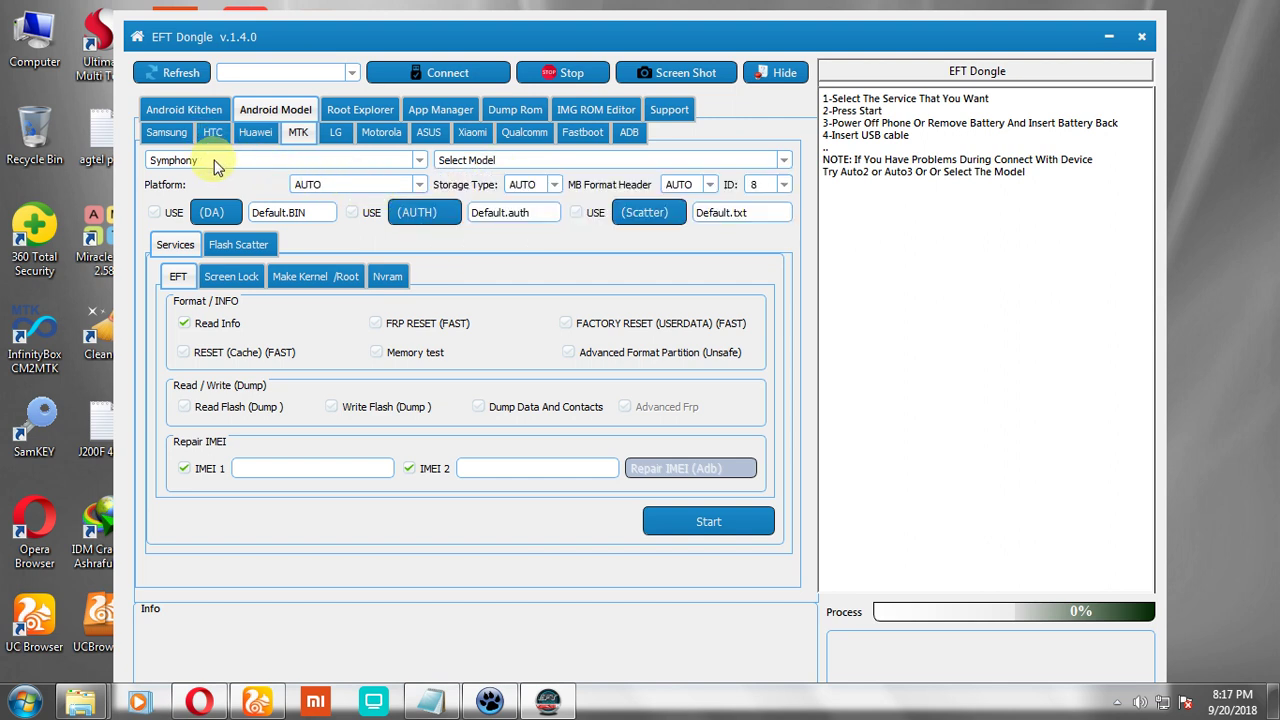
Step: Set the MTK brand to OPPO and view the models offered for it
click(211, 163)
scroll(209, 177, up, 2)
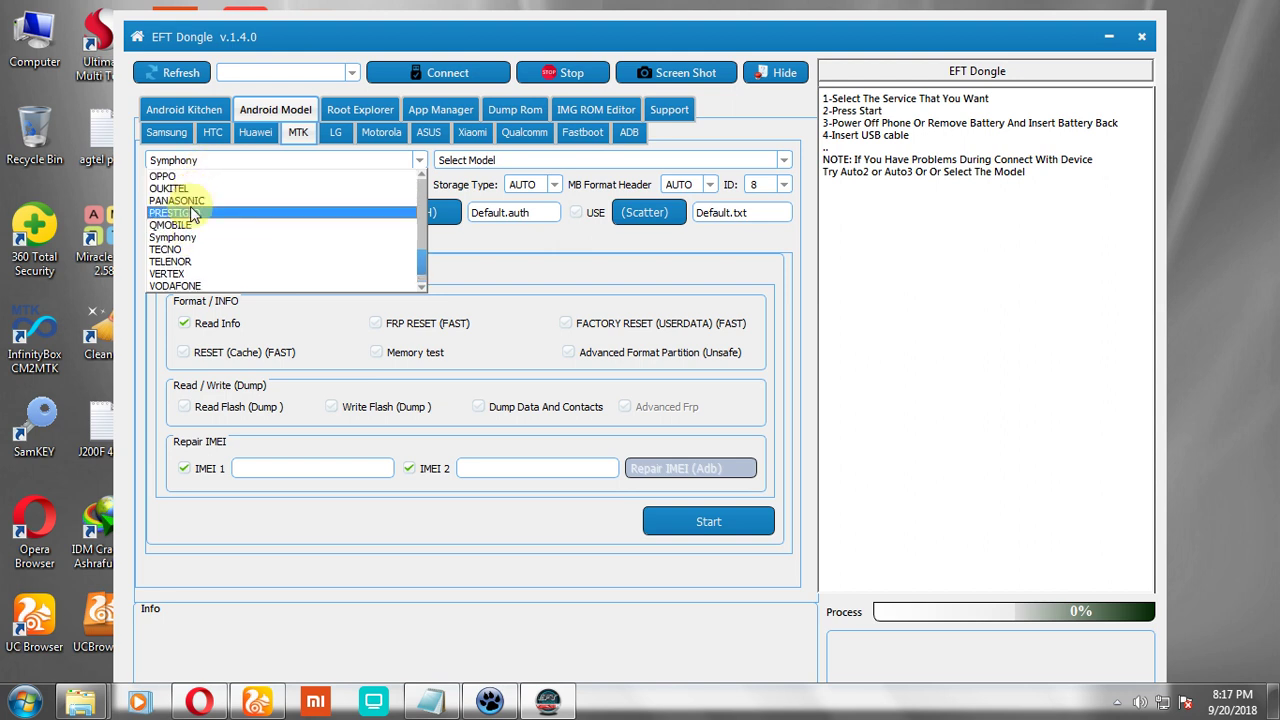
click(175, 212)
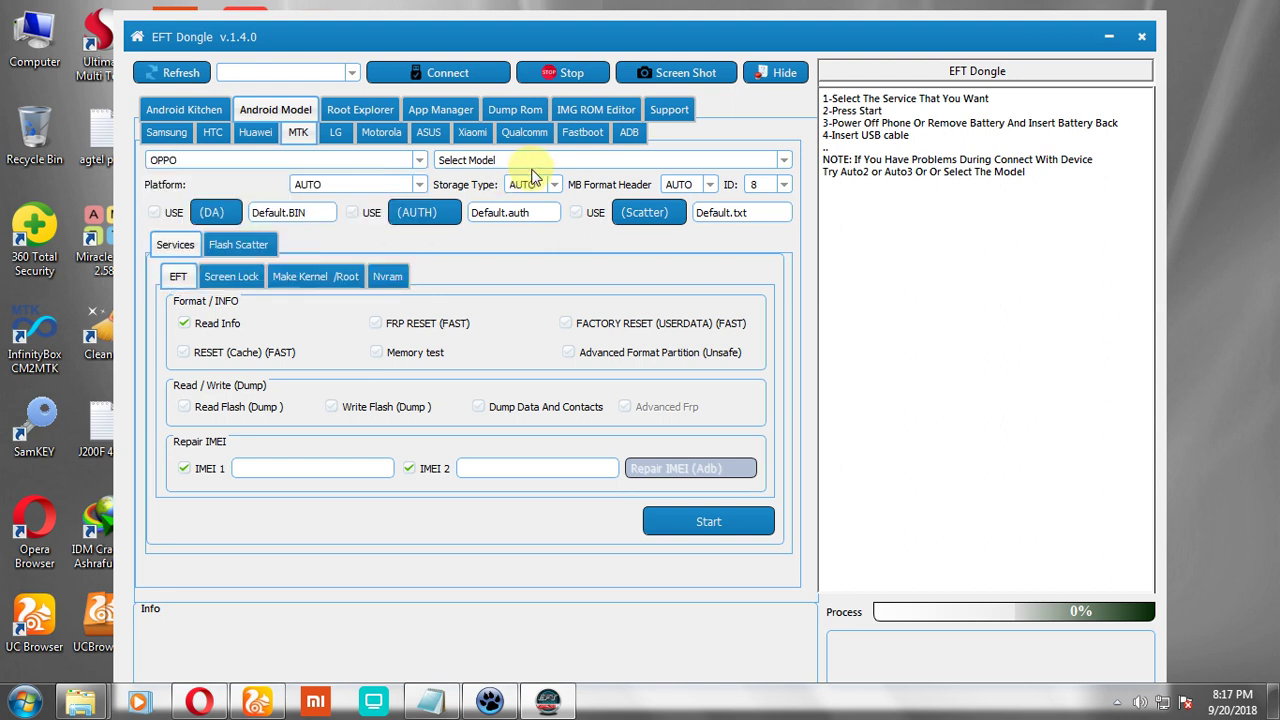
click(524, 161)
Step: Set the MTK brand to Huawei and look through its list of models
click(241, 161)
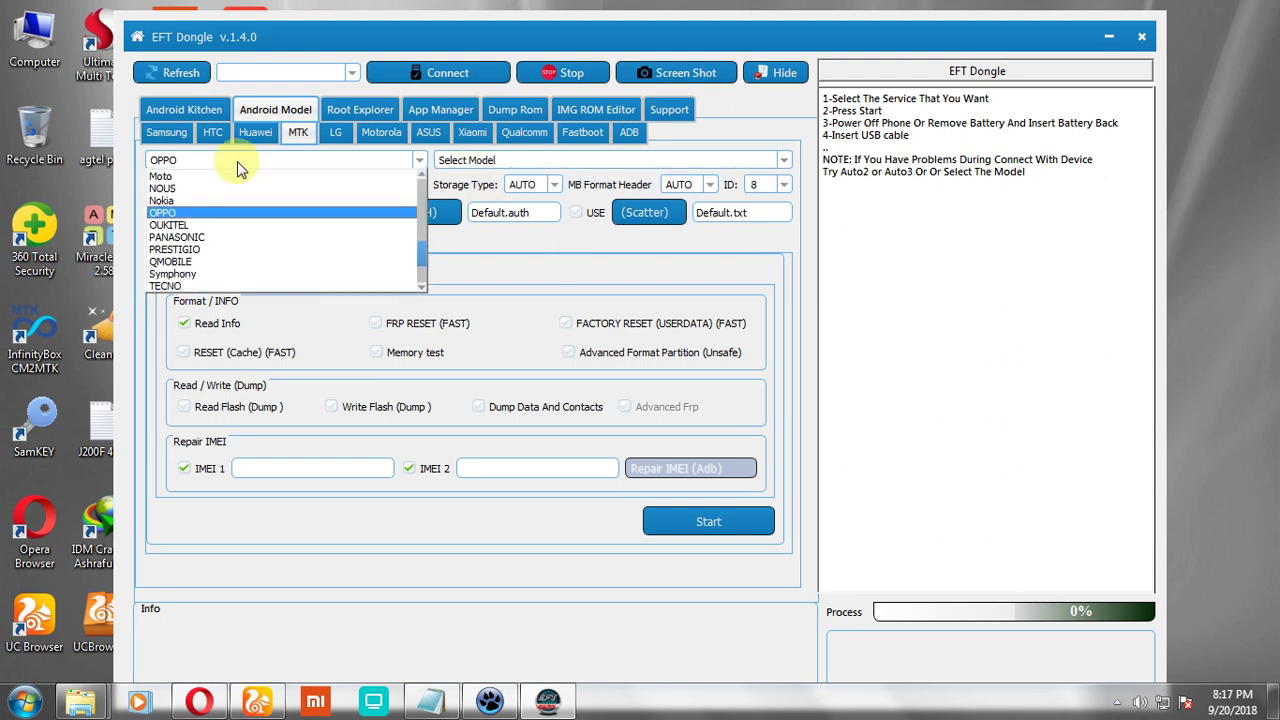
click(237, 161)
scroll(188, 200, up, 1)
scroll(190, 205, up, 3)
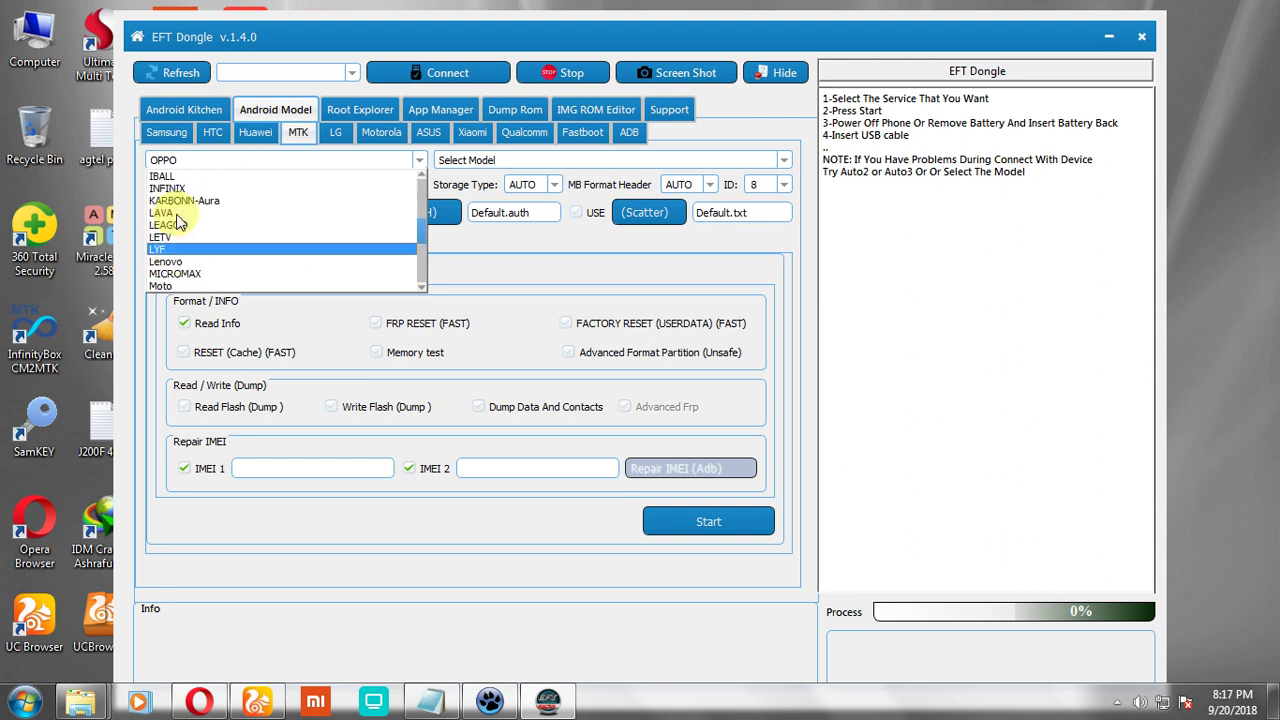
click(180, 200)
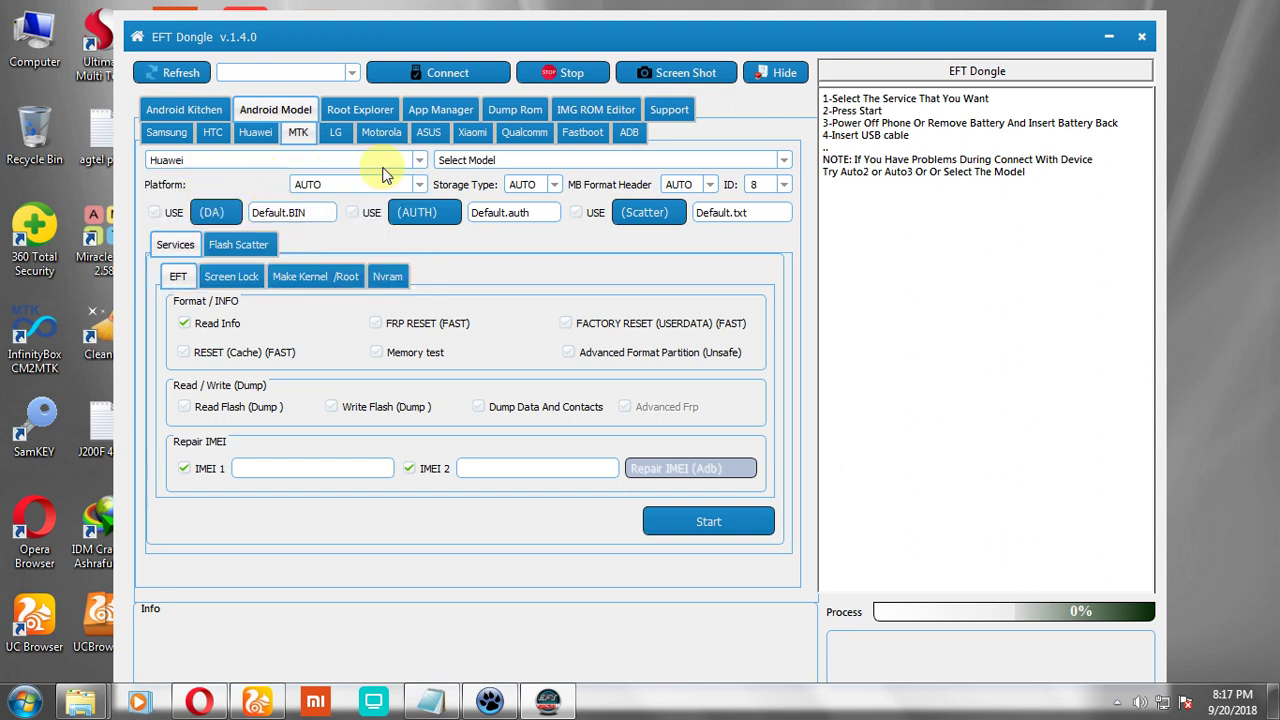
click(530, 162)
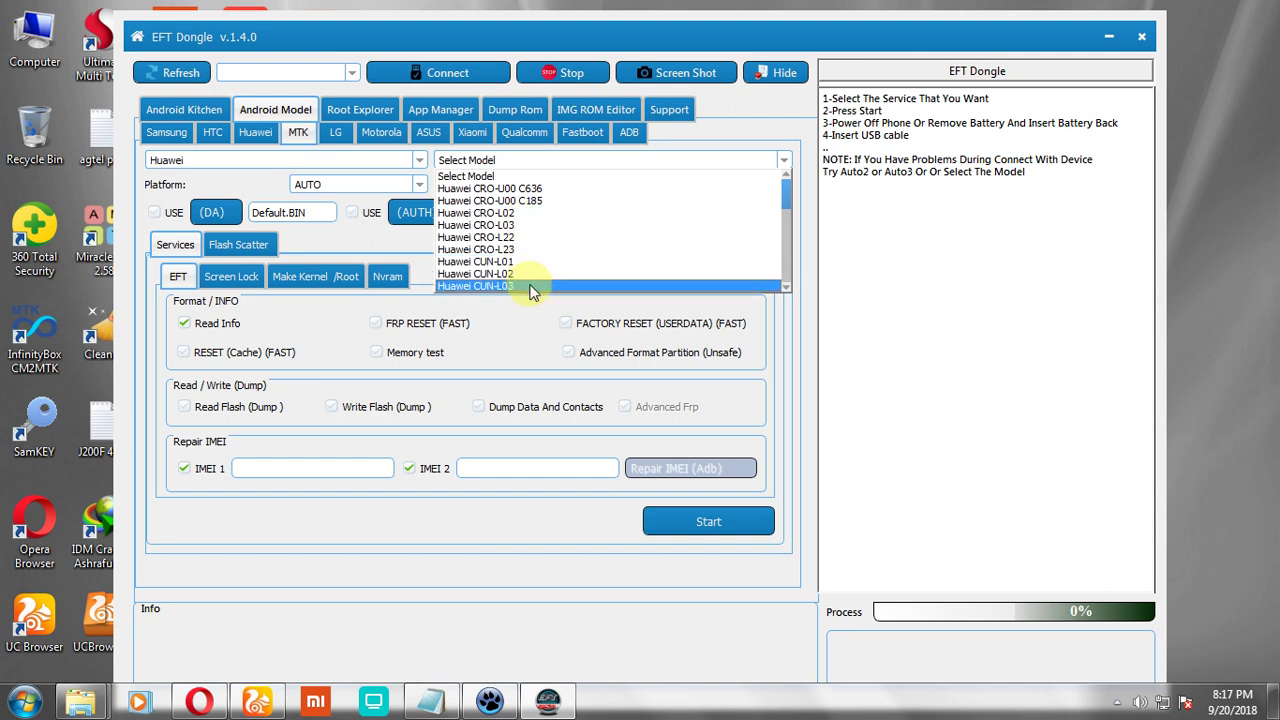
scroll(523, 200, down, 1)
scroll(510, 228, down, 8)
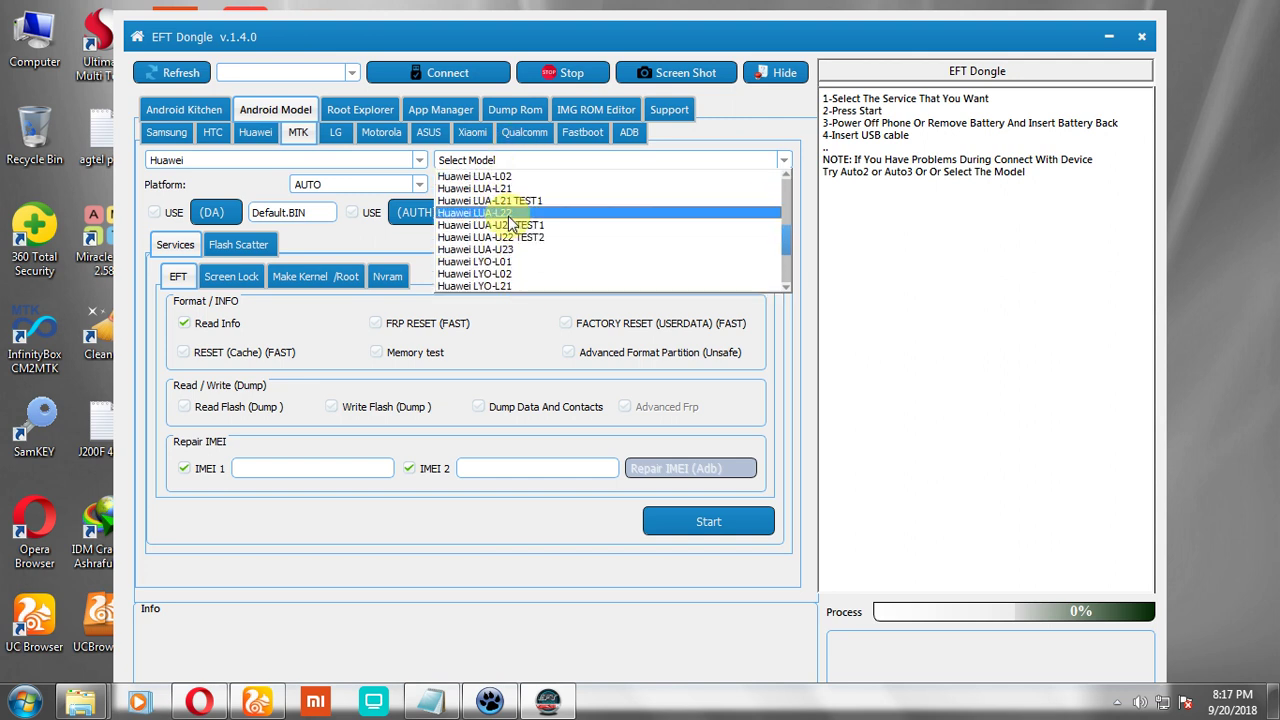
scroll(510, 225, up, 10)
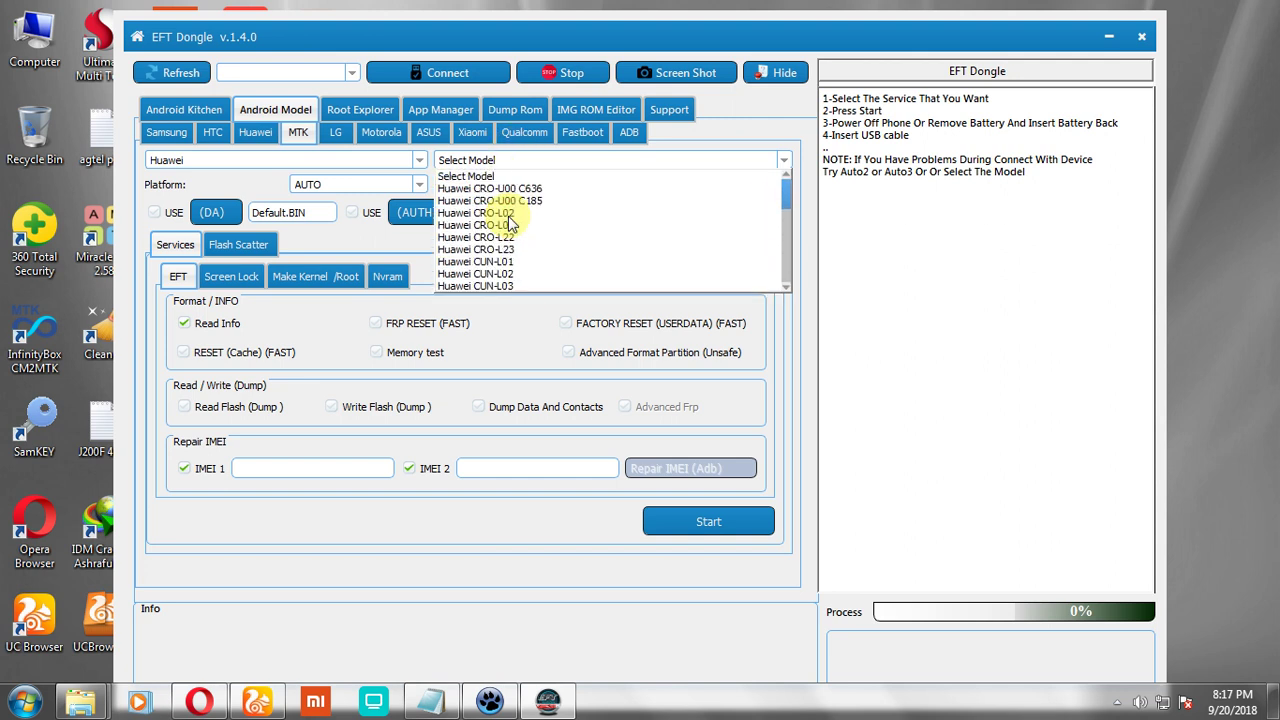
click(295, 172)
Step: Review the MTK scatter flashing options and the HTC fastboot flashing functions
click(243, 246)
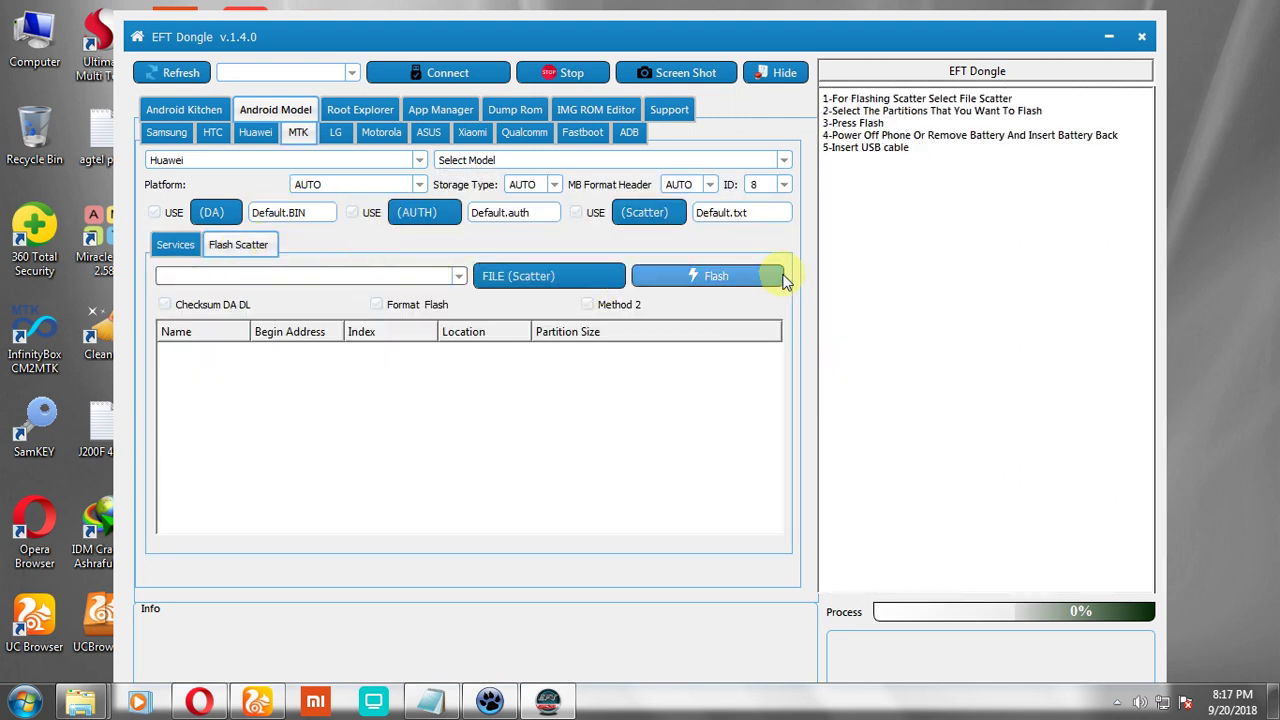
click(177, 246)
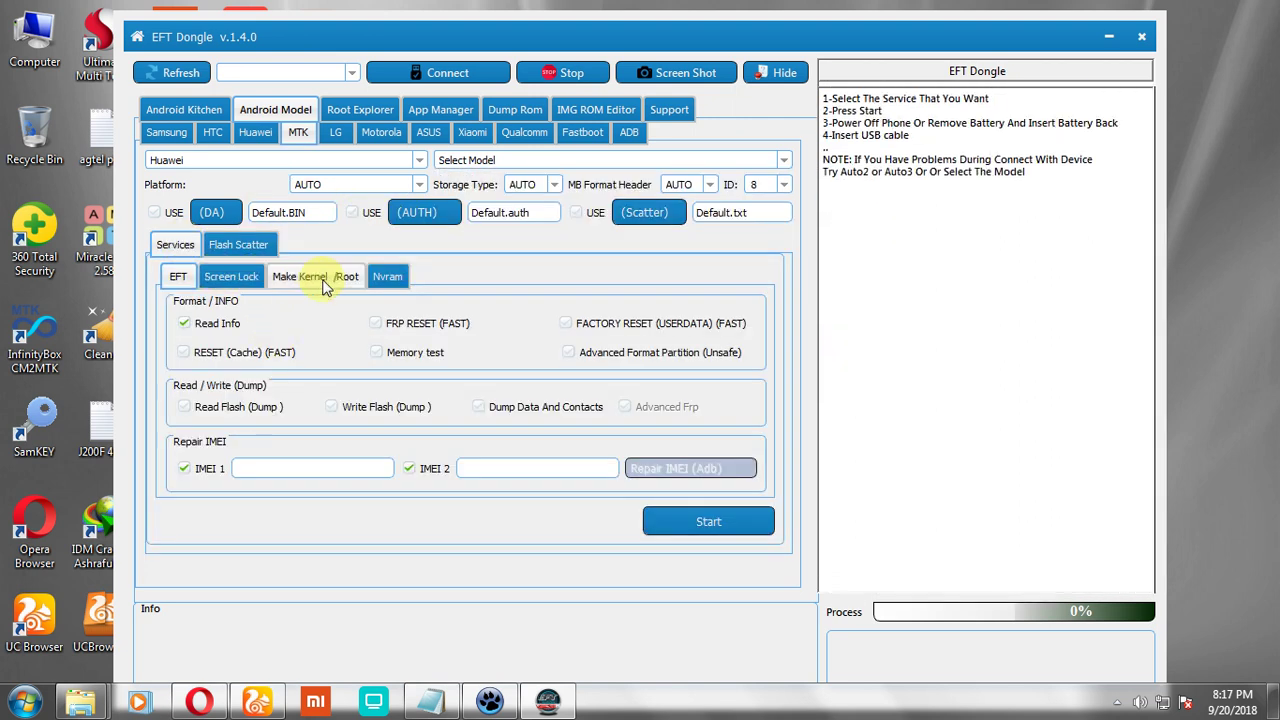
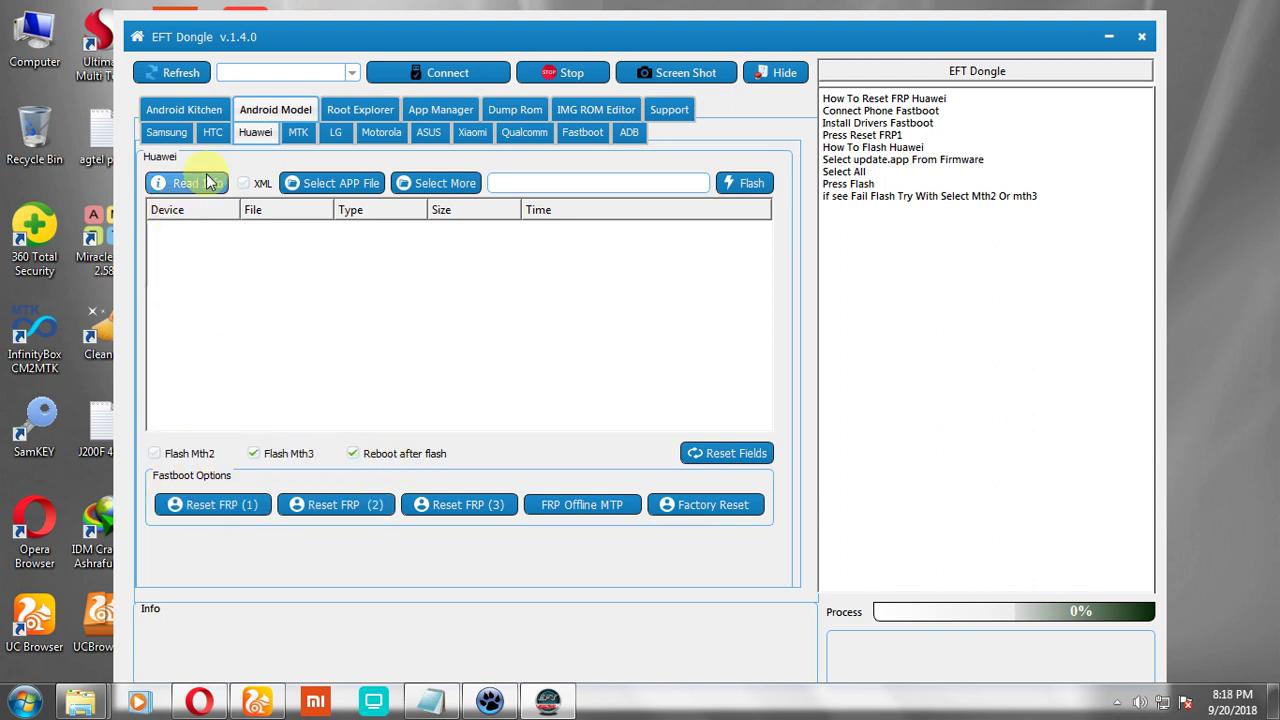
click(213, 132)
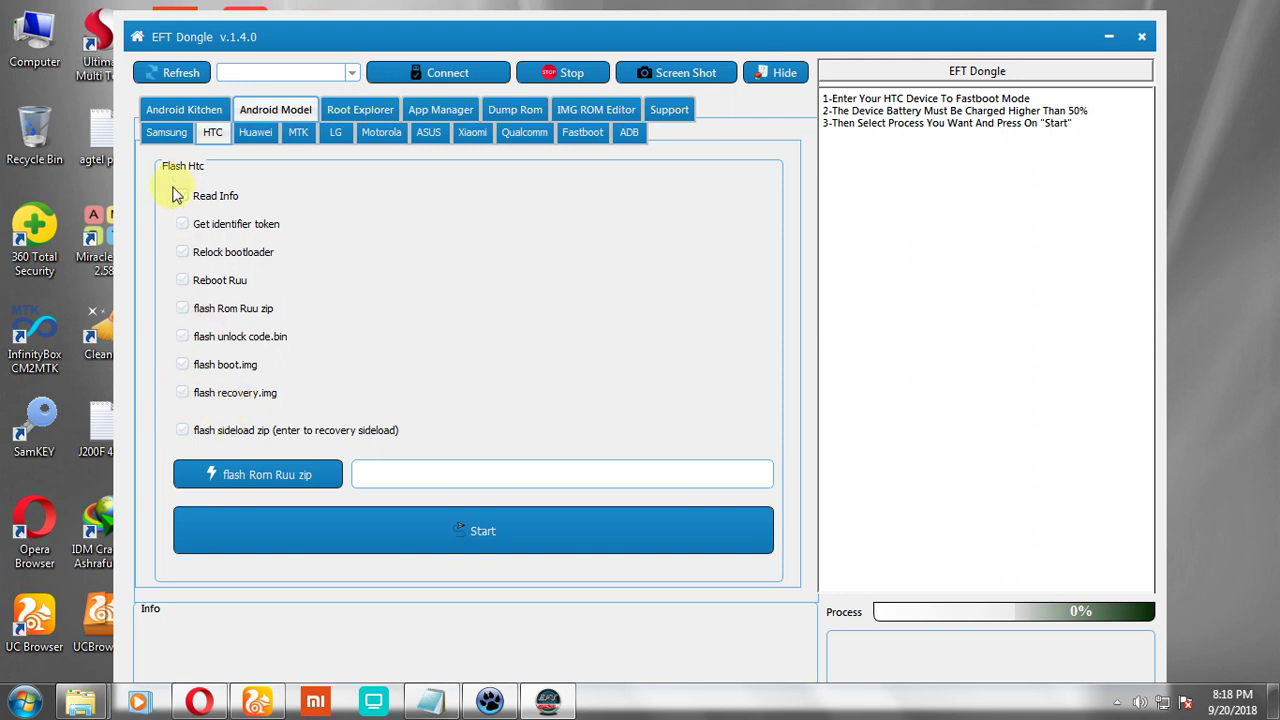
Step: Review the Samsung FRP functions and the firmware flashing options for BL, AP, CP, CSC and USERDATA files
click(167, 135)
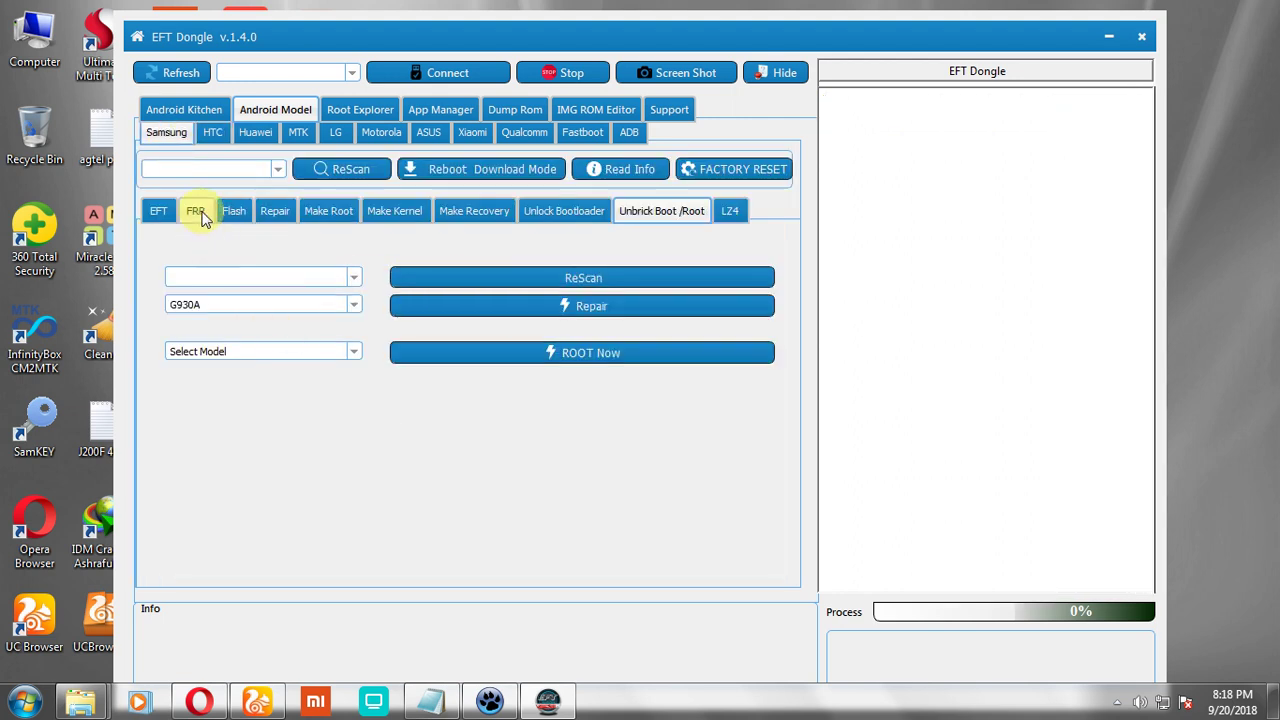
click(199, 213)
click(236, 212)
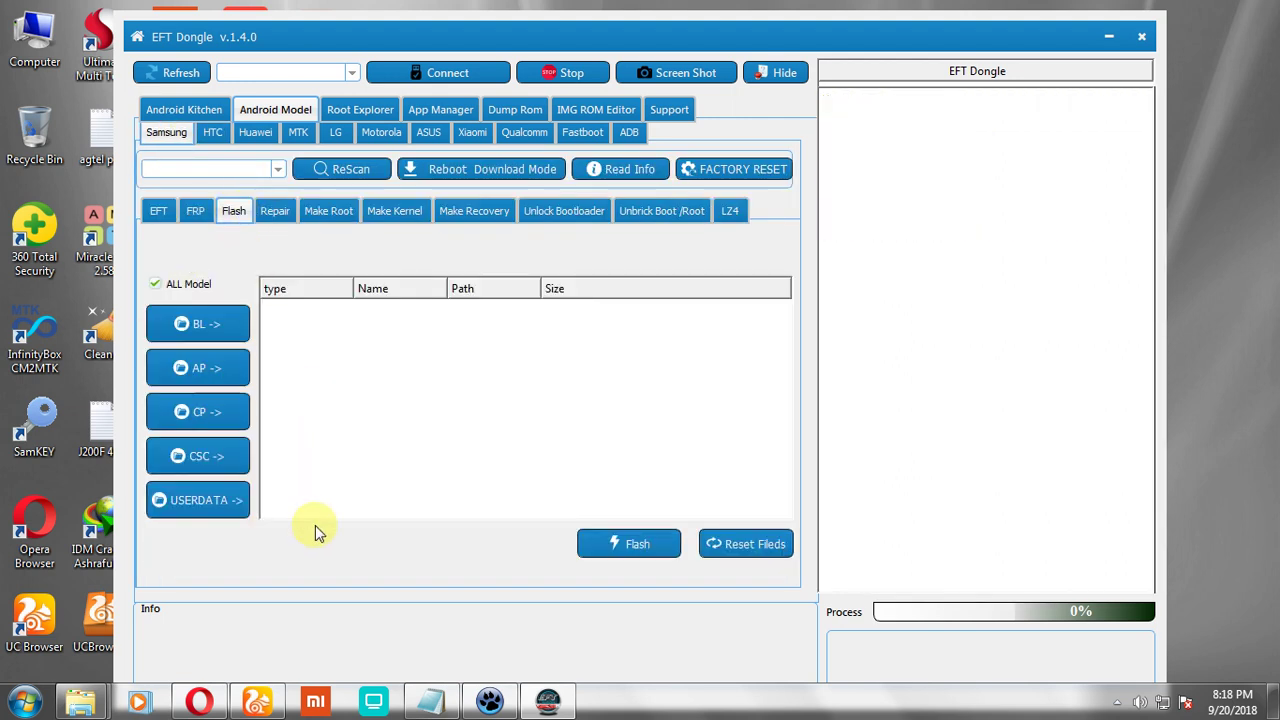
Step: Review the Samsung repair functions for EFS reset, Dm-Verity and the SPD network options
click(274, 209)
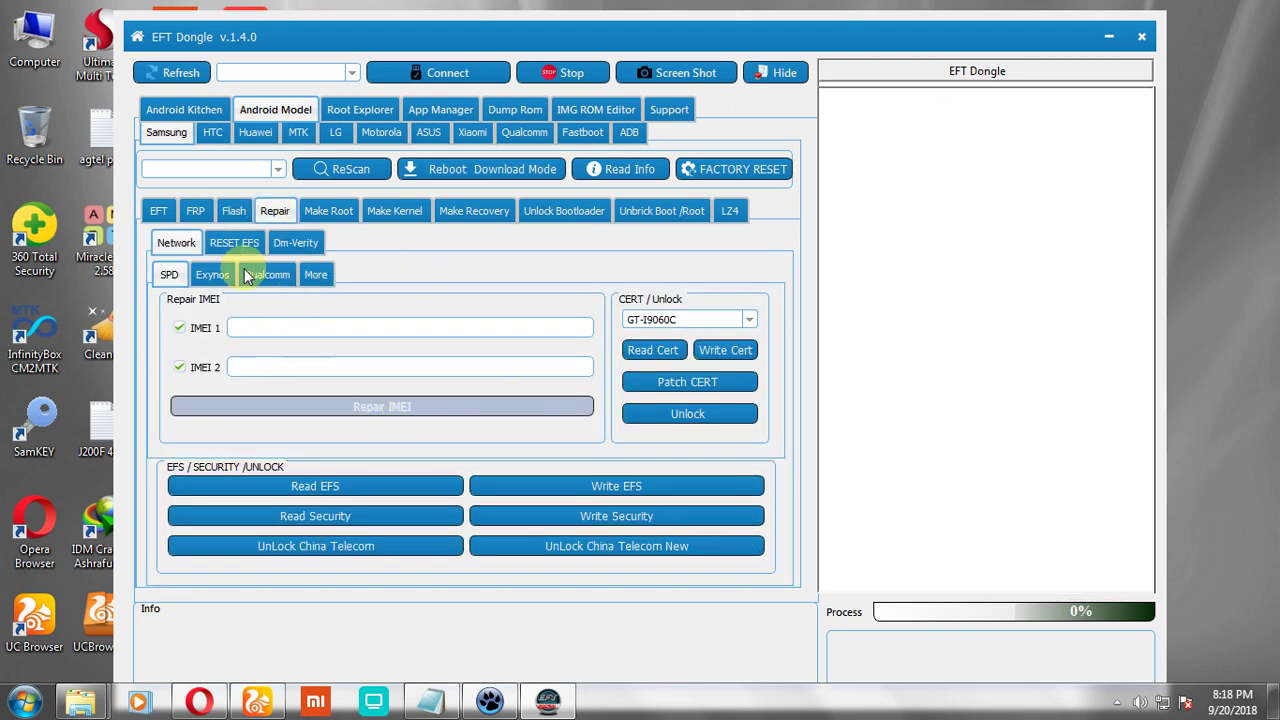
click(226, 248)
click(295, 245)
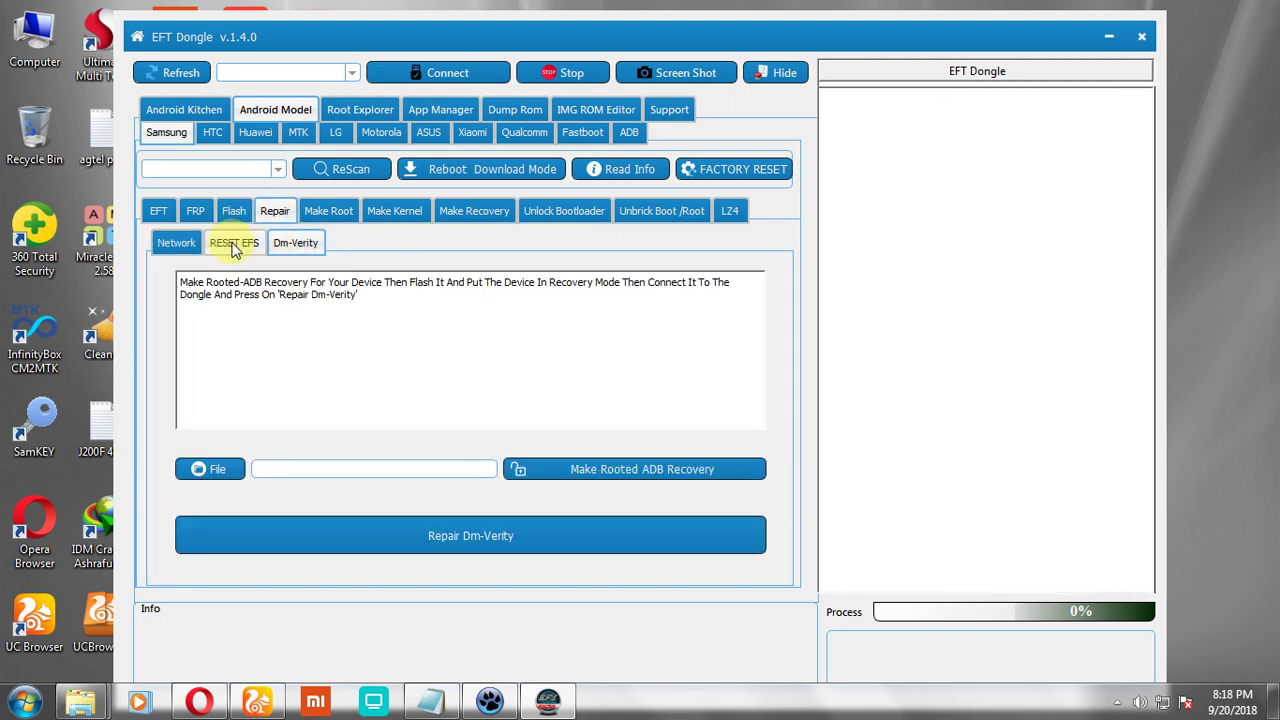
click(190, 242)
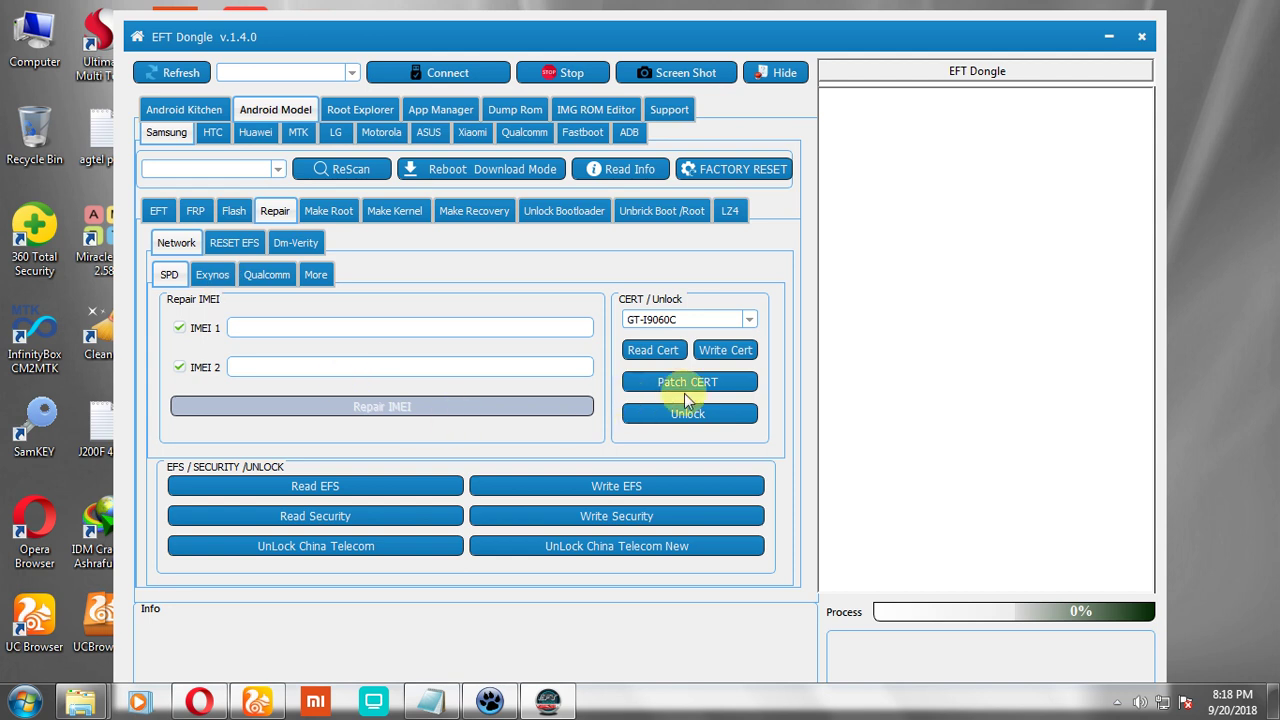
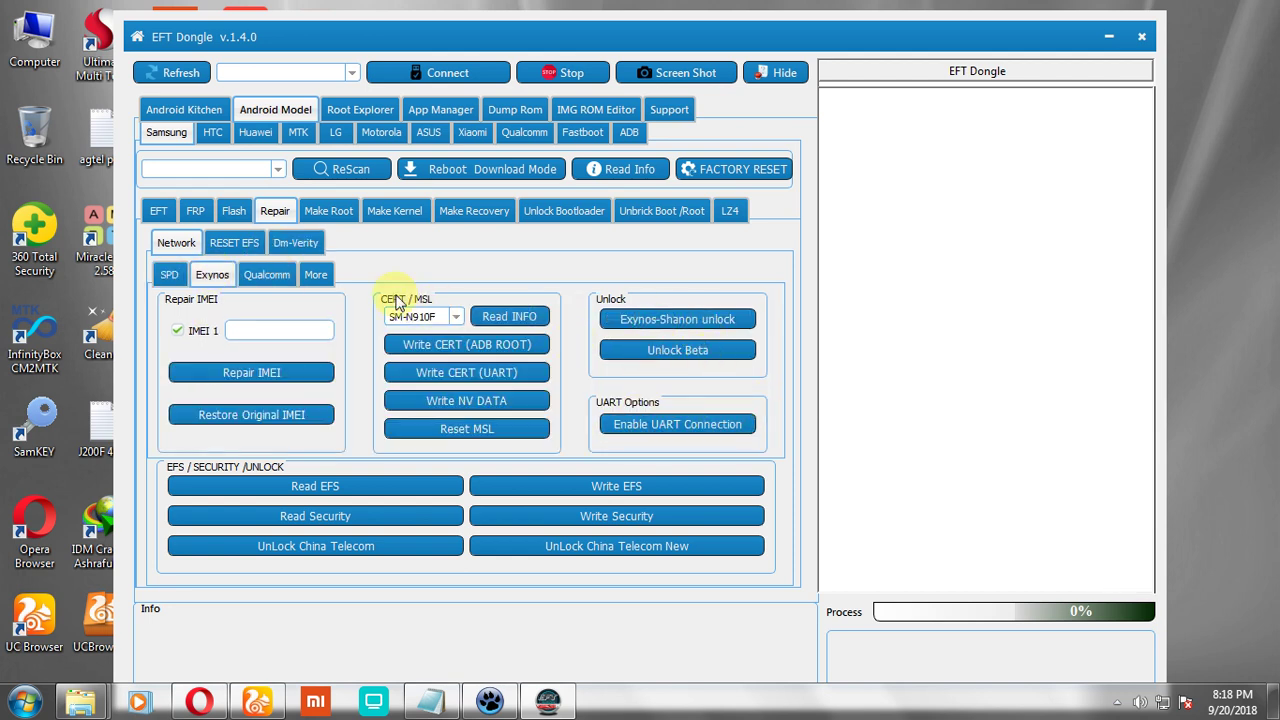
Step: View the Exynos CERT/MSL model list and review the Qualcomm and additional network repair functions for Samsung
click(449, 319)
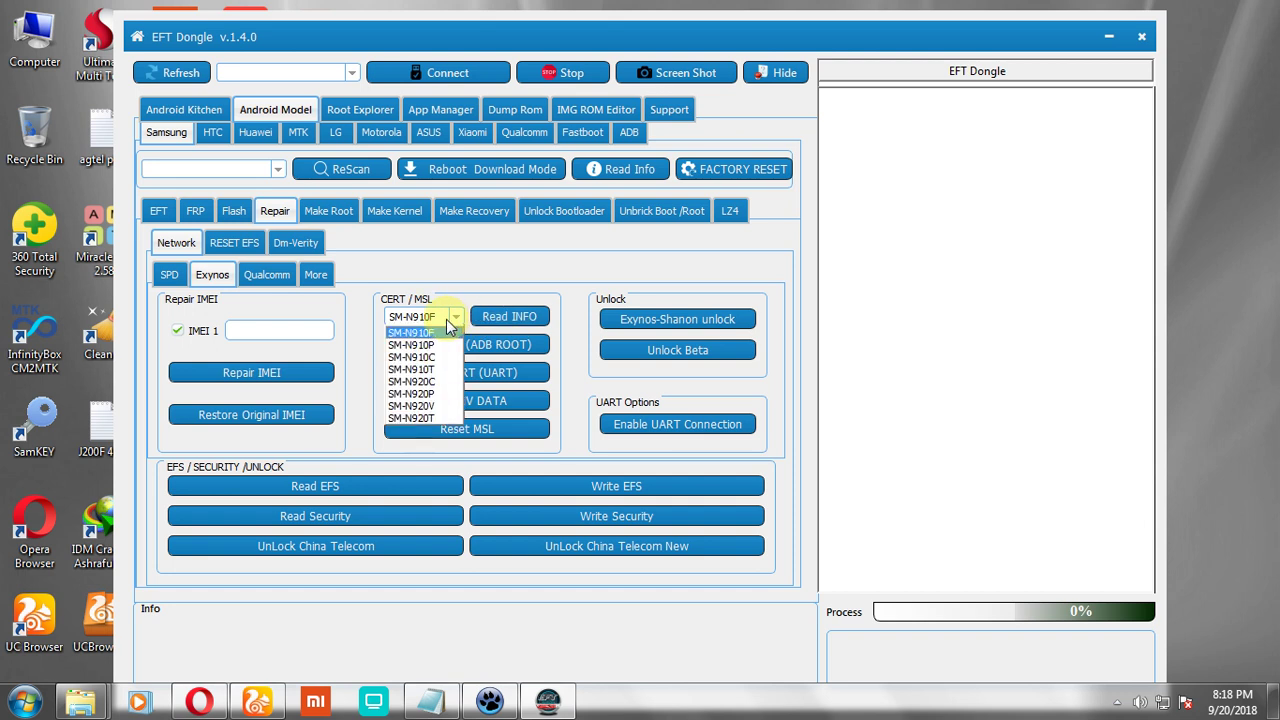
click(420, 380)
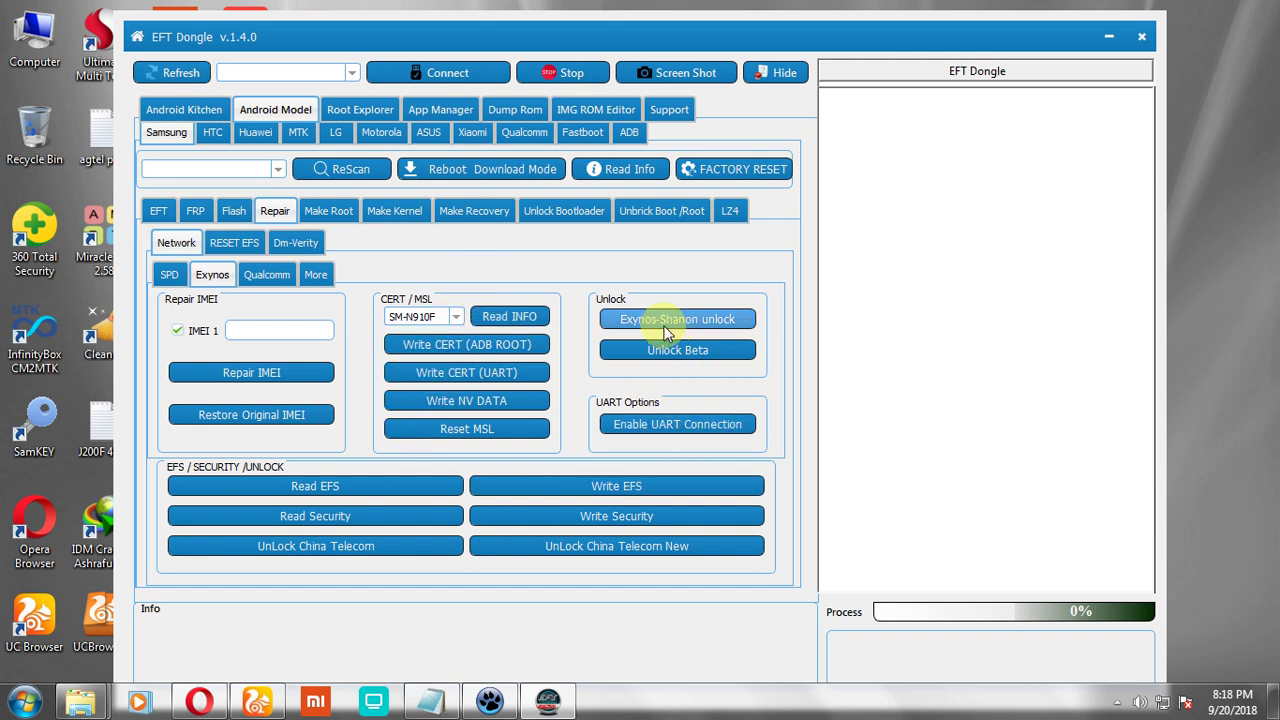
click(266, 275)
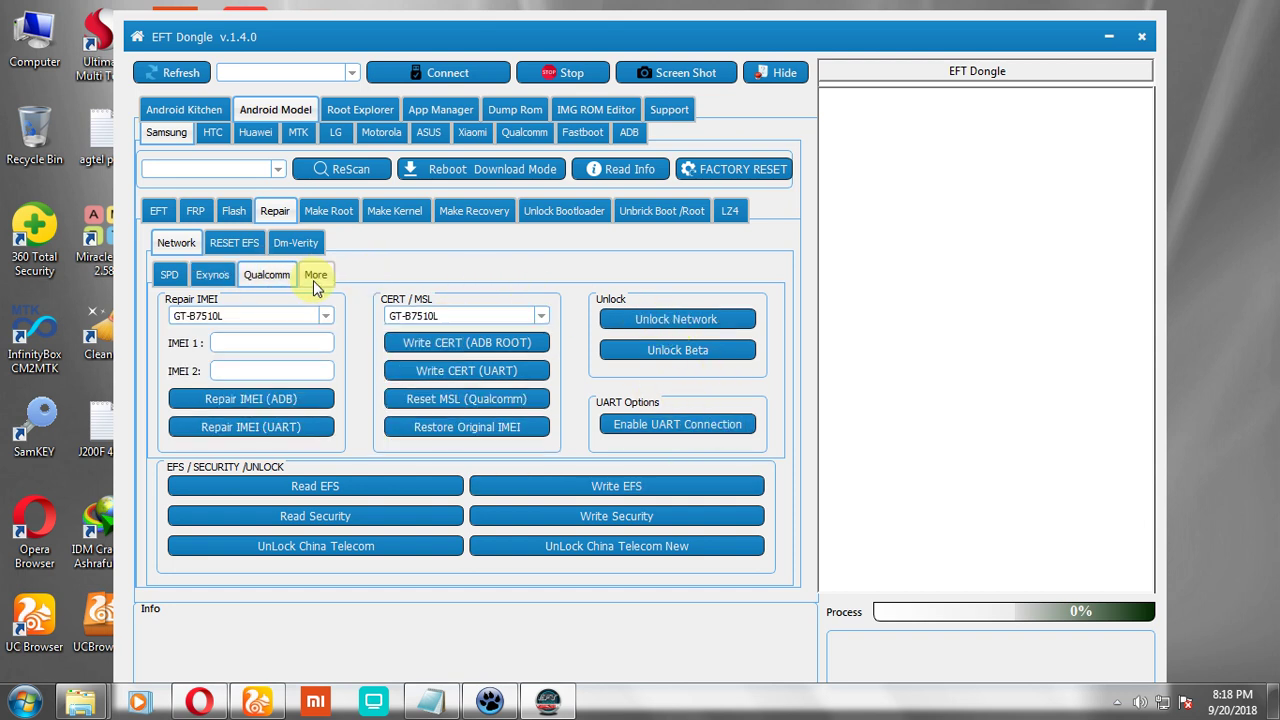
click(314, 277)
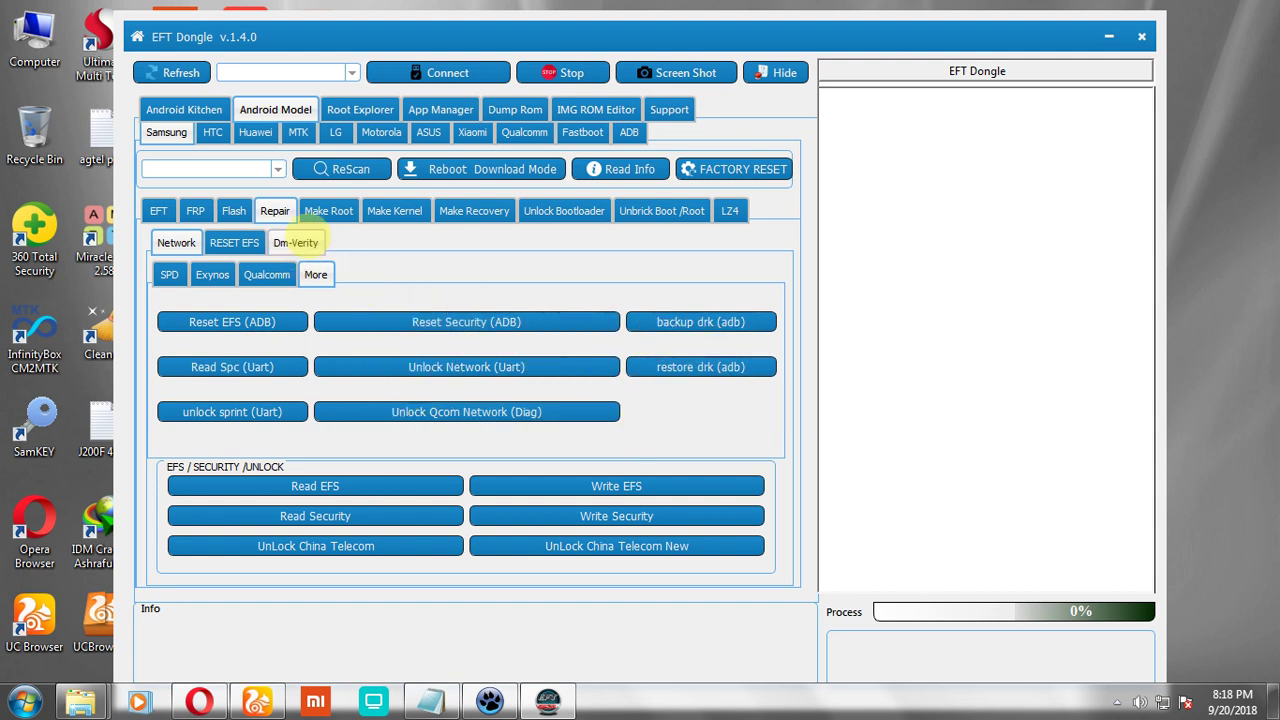
Step: Review the Samsung root kernel creation options
click(332, 212)
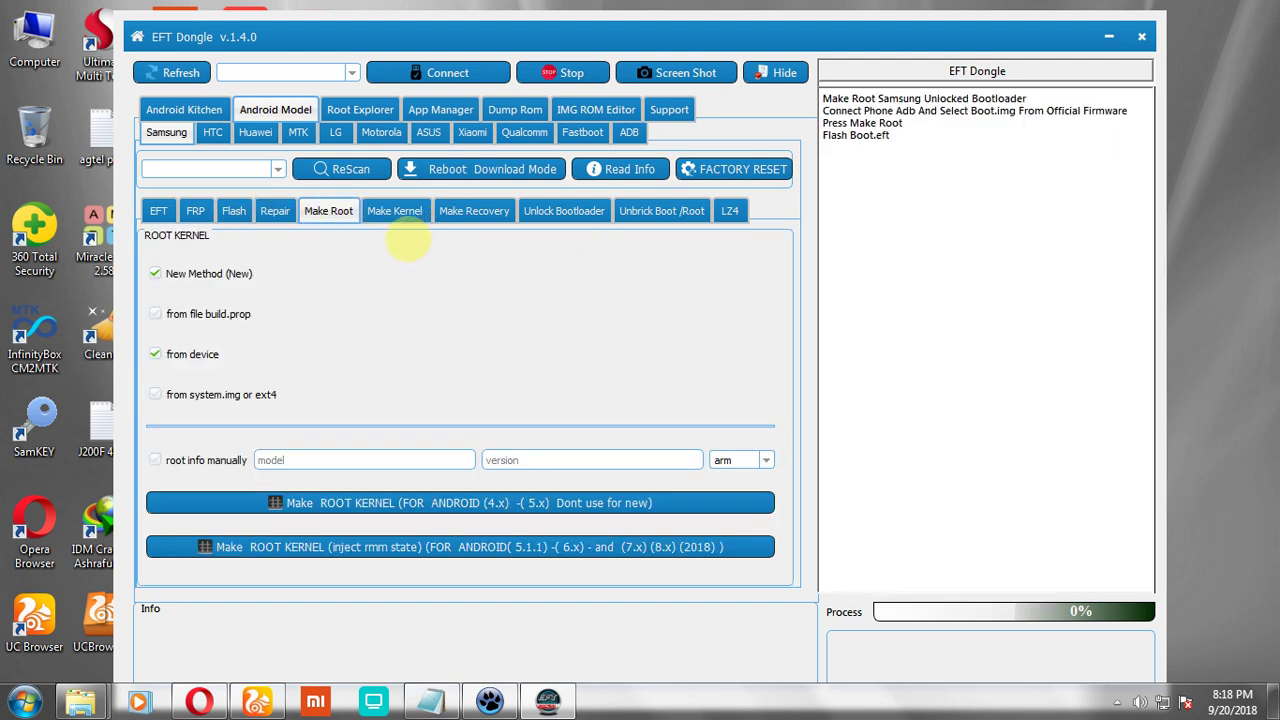